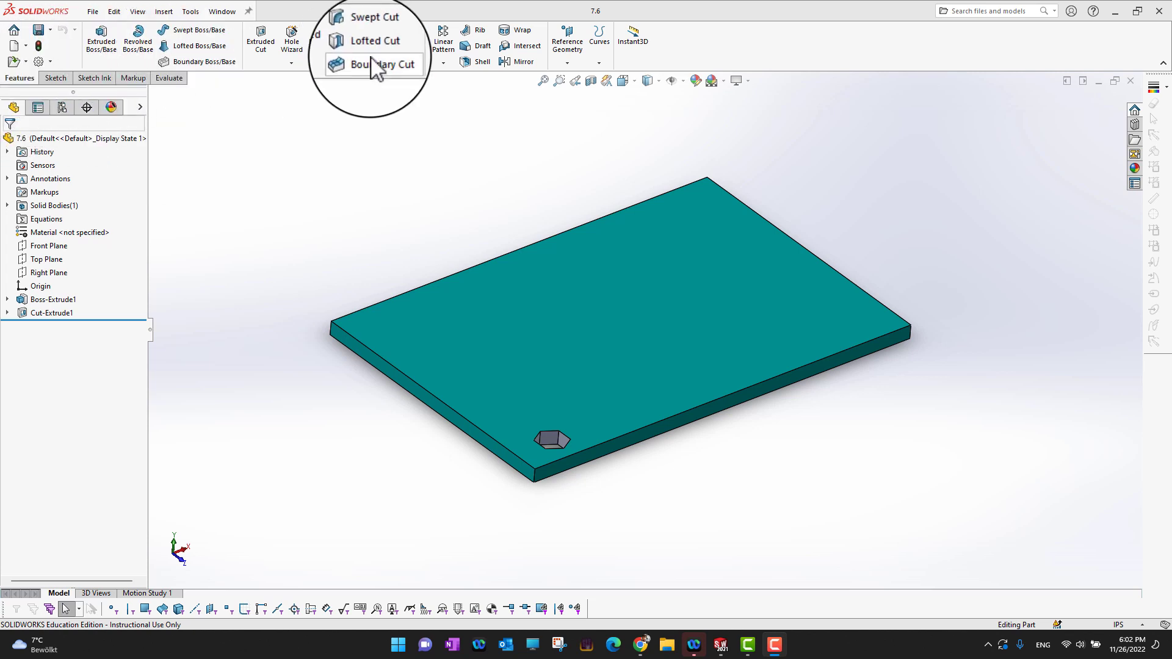
Start a linear pattern with the plate's short side face as Direction 1 and reverse that direction
click(447, 61)
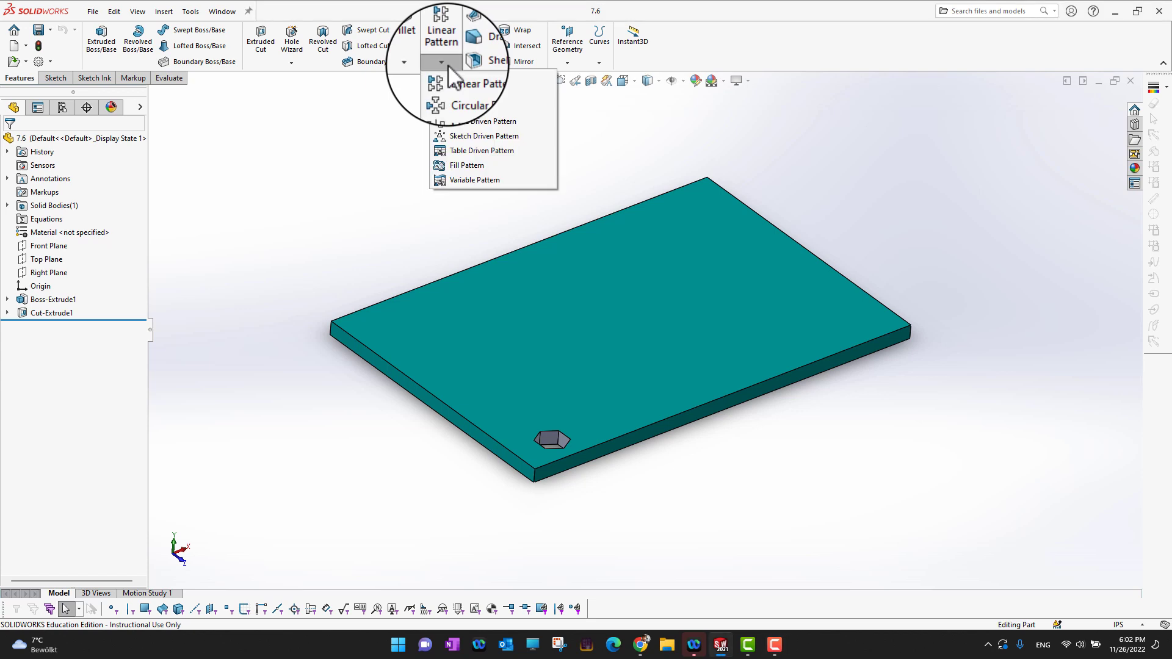
click(459, 76)
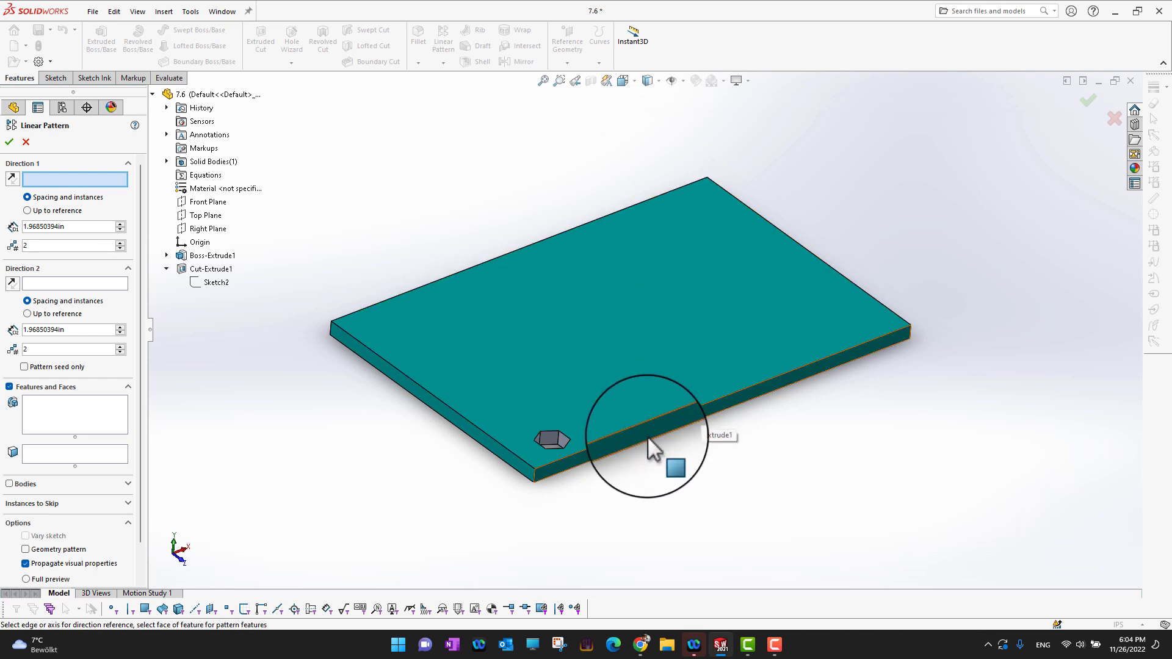
click(464, 426)
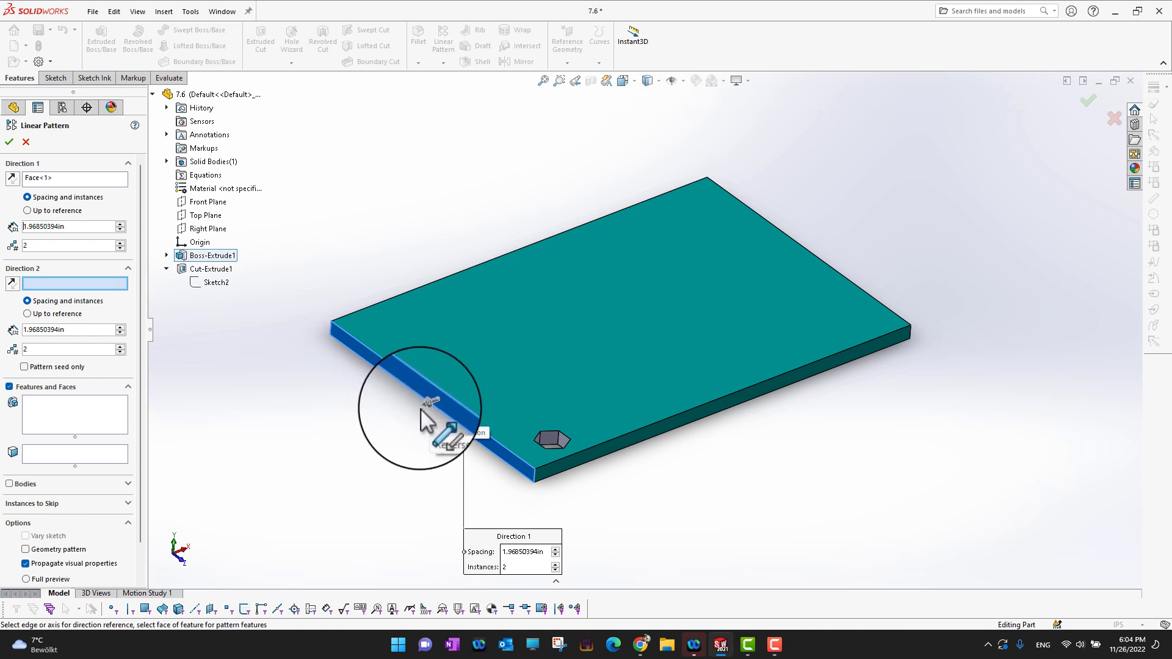
click(12, 179)
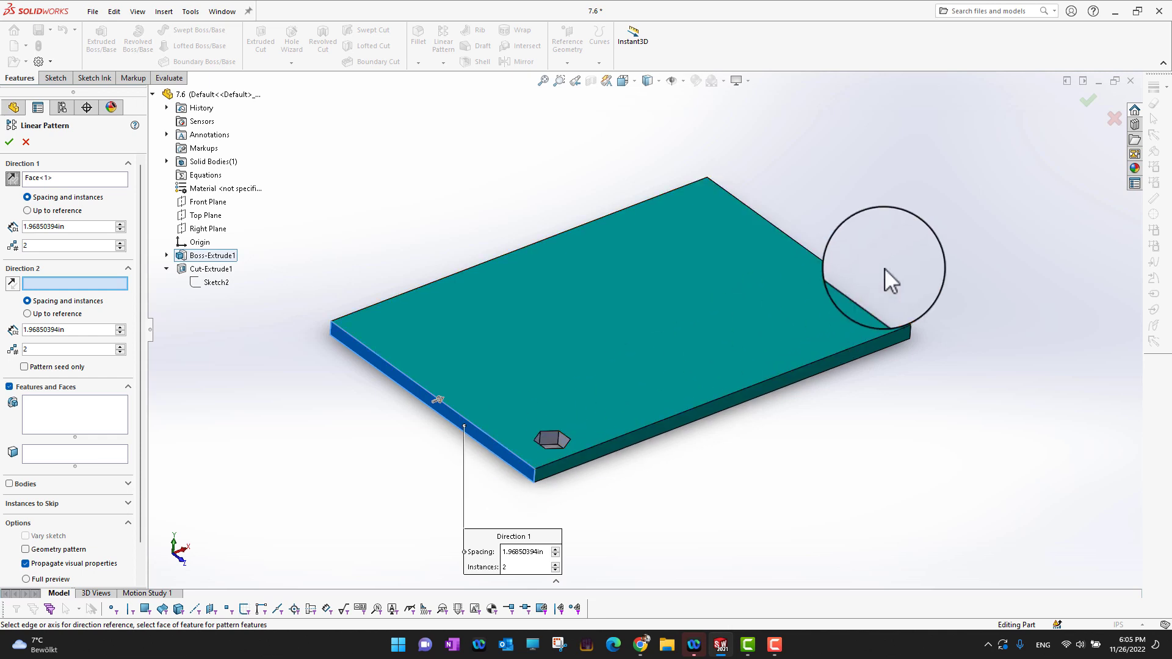
Set the Direction 2 spacing to 1.76850394 in and choose the hexagonal cut, Cut-Extrude1, as the feature to pattern
scroll(95, 330, down, 2)
scroll(116, 382, down, 1)
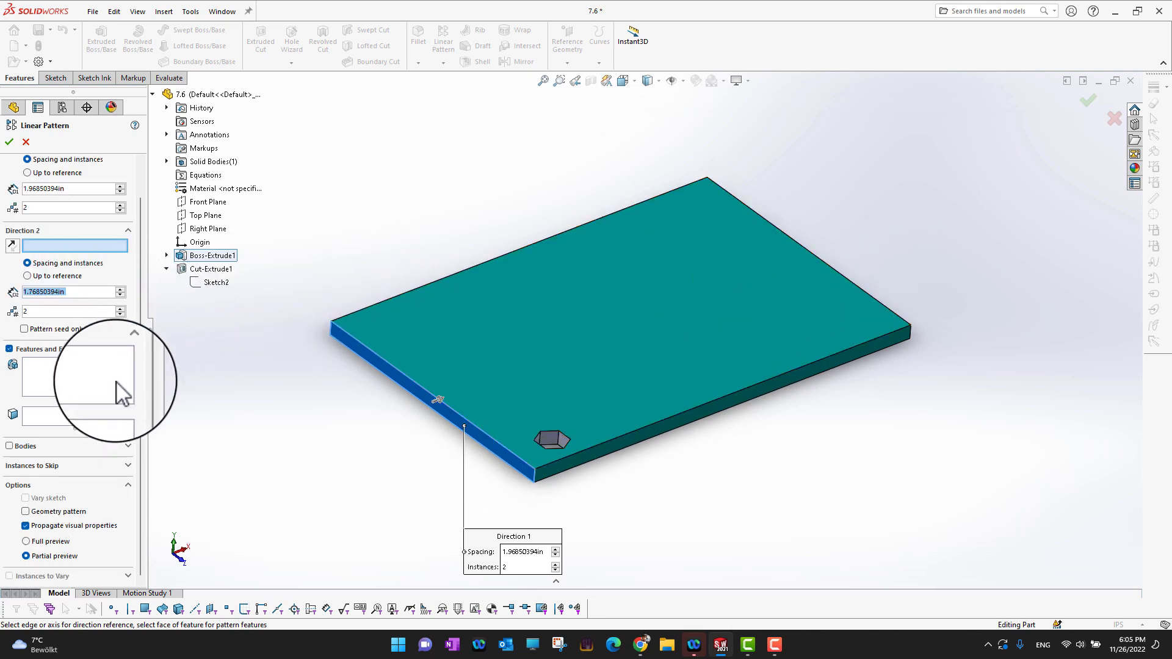
click(66, 382)
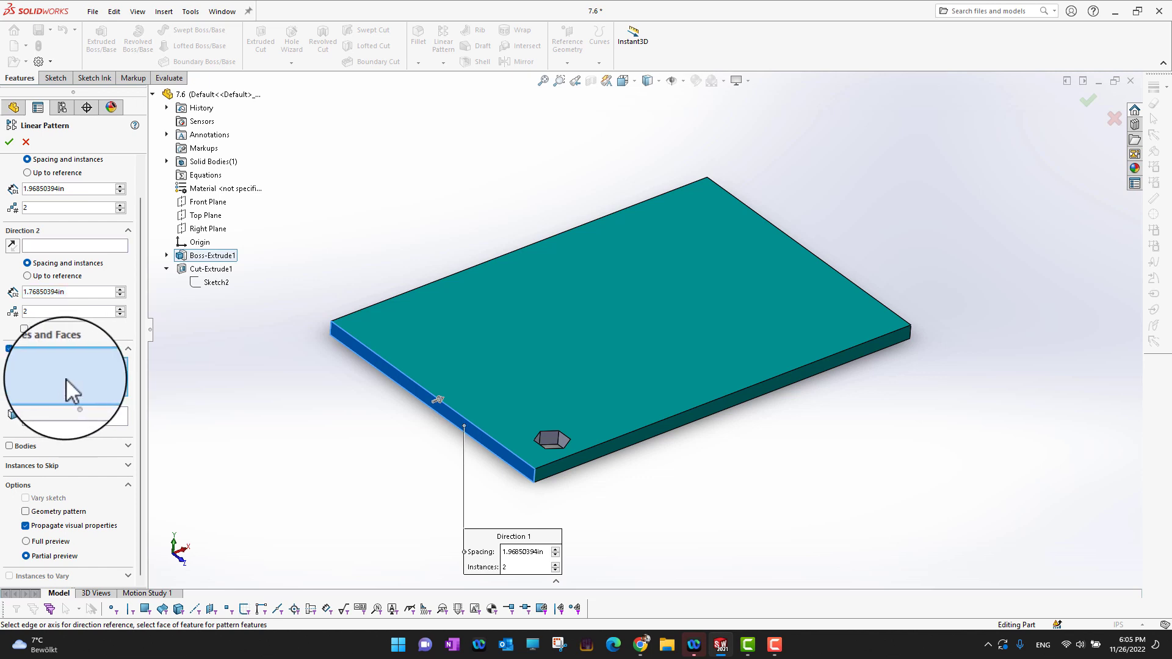
click(153, 94)
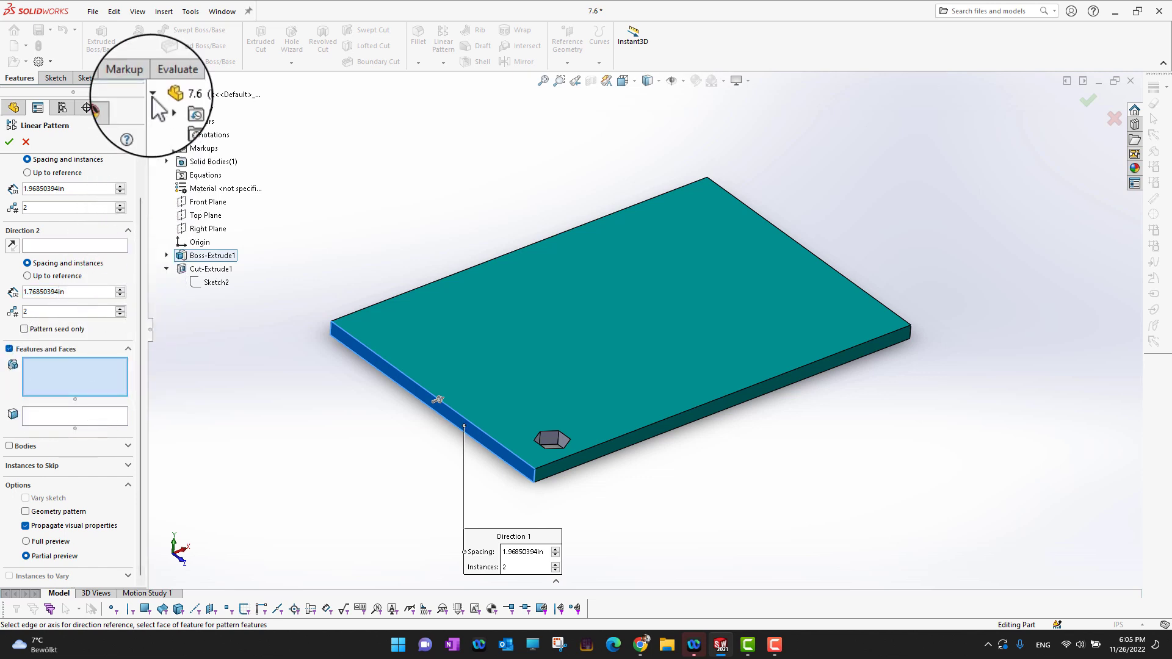
click(153, 94)
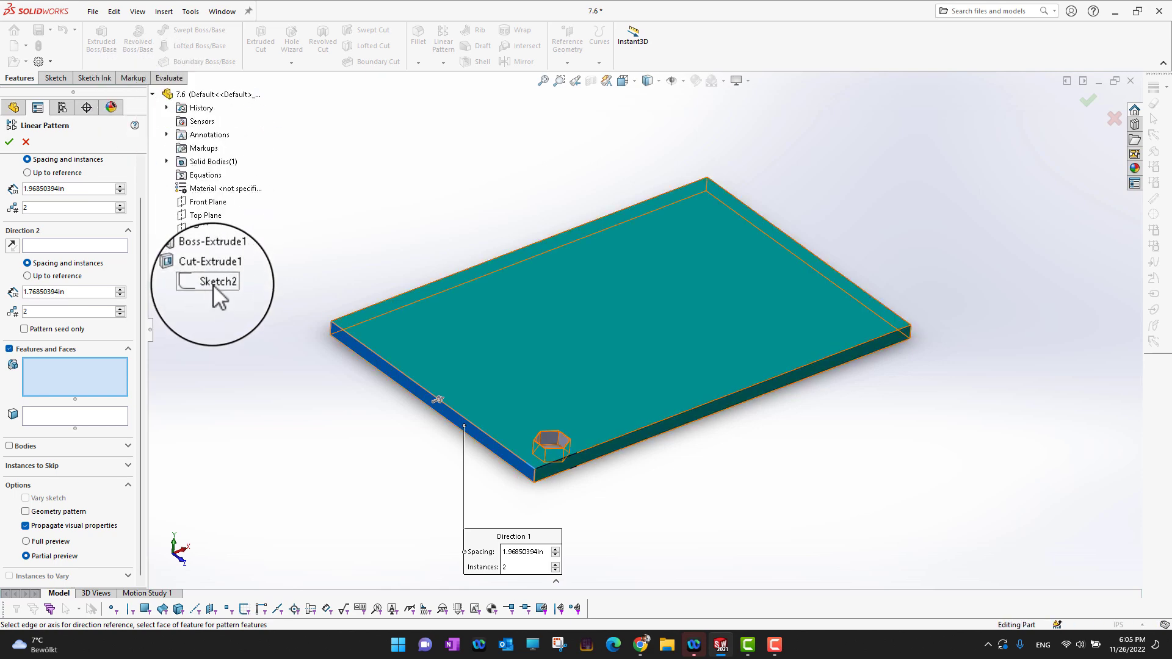
click(207, 270)
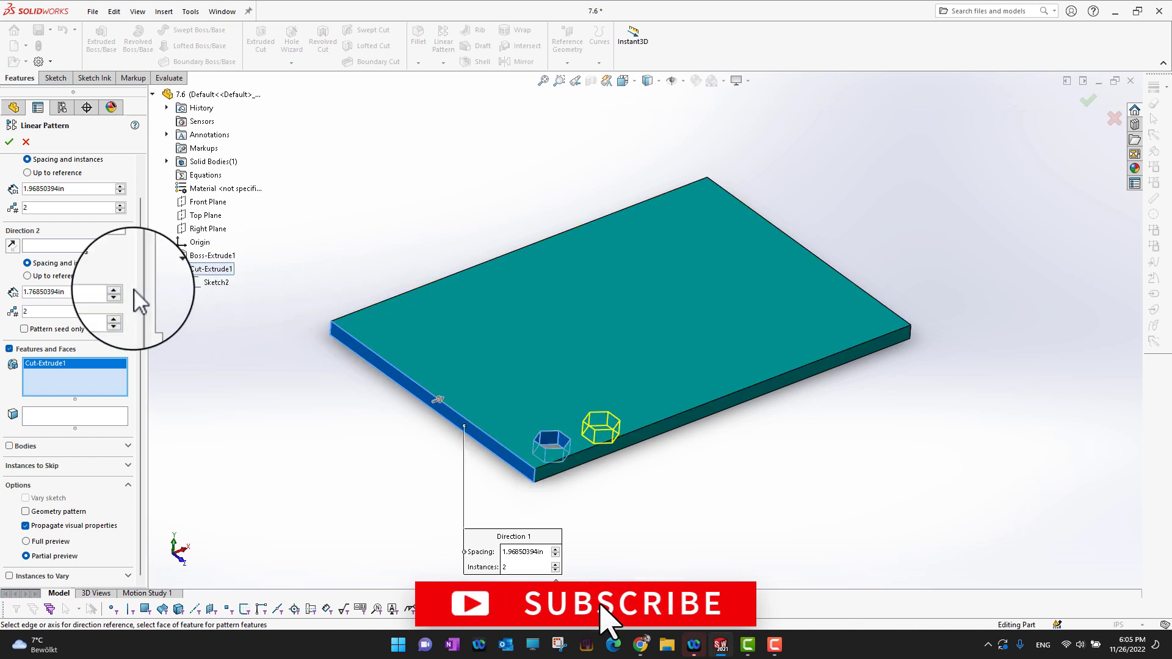
Set Direction 1 to a spacing of 1.76850394 in with 8 instances of the hexagonal cut
scroll(122, 293, up, 3)
click(121, 223)
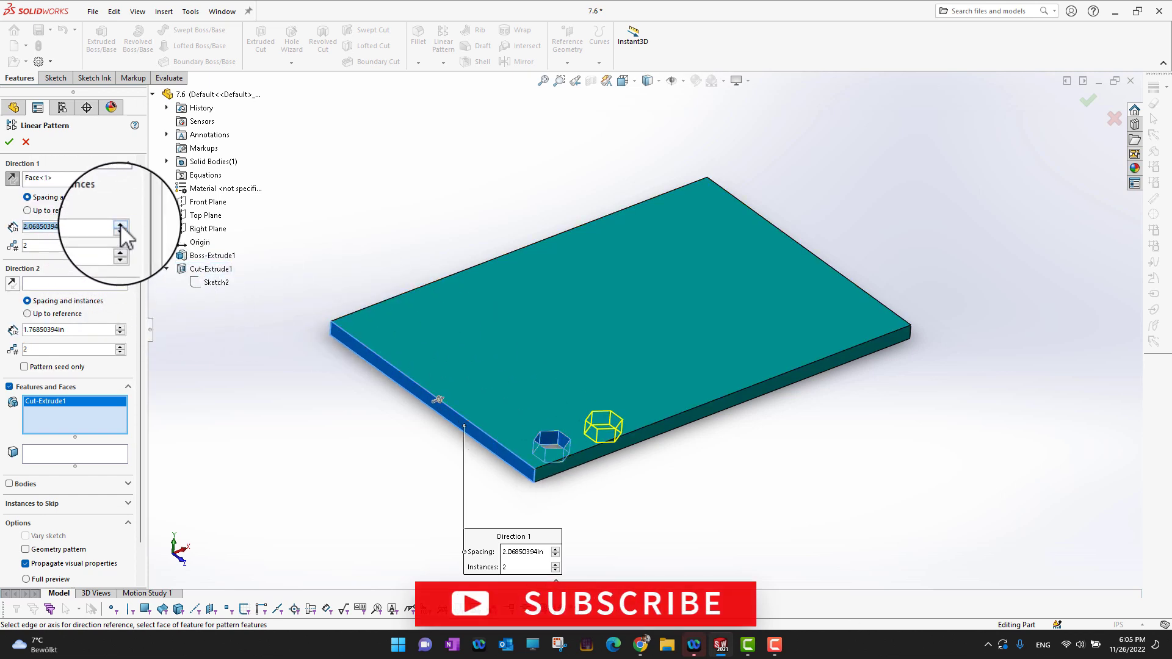
click(122, 223)
click(120, 228)
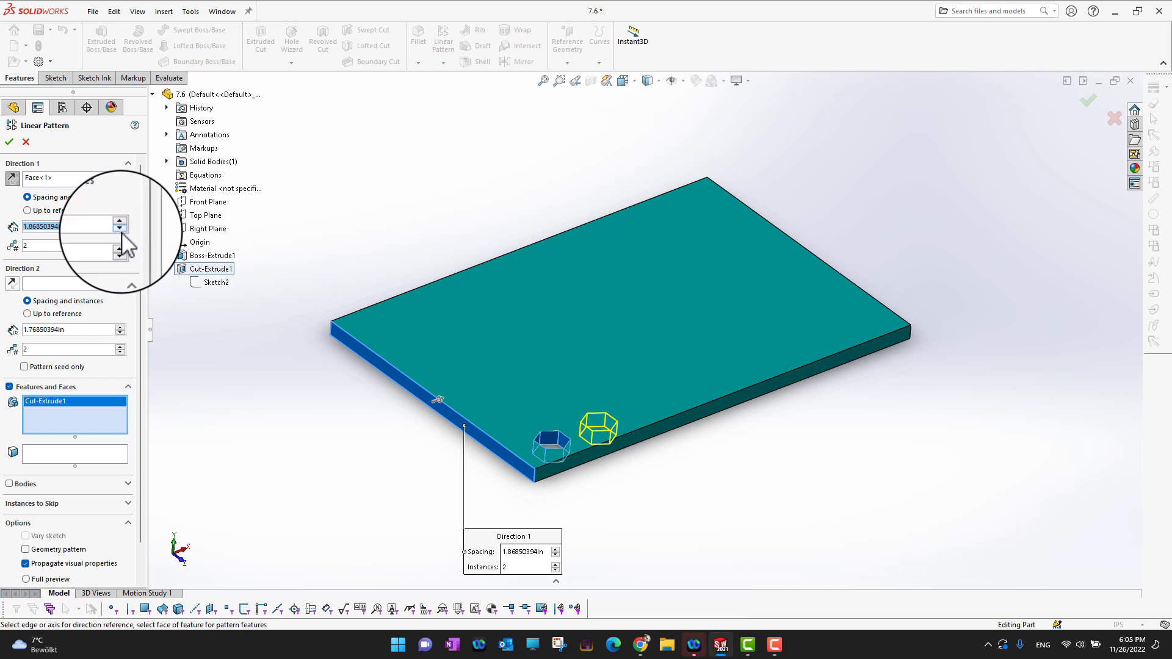
middle_drag(336, 220, 367, 295)
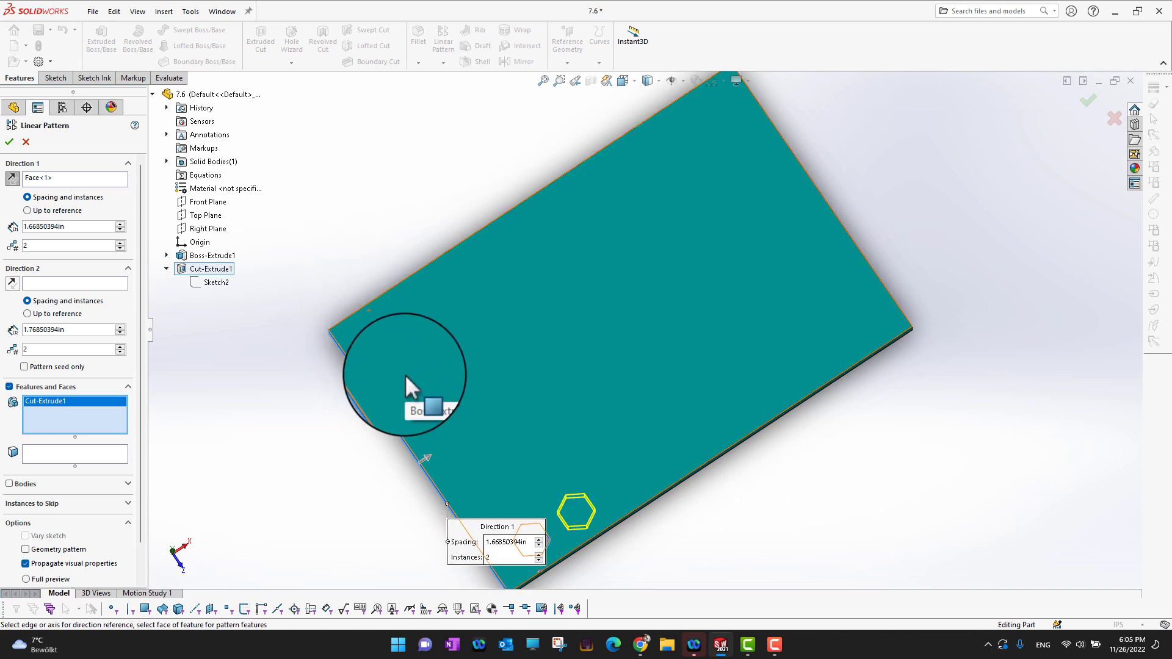
click(121, 230)
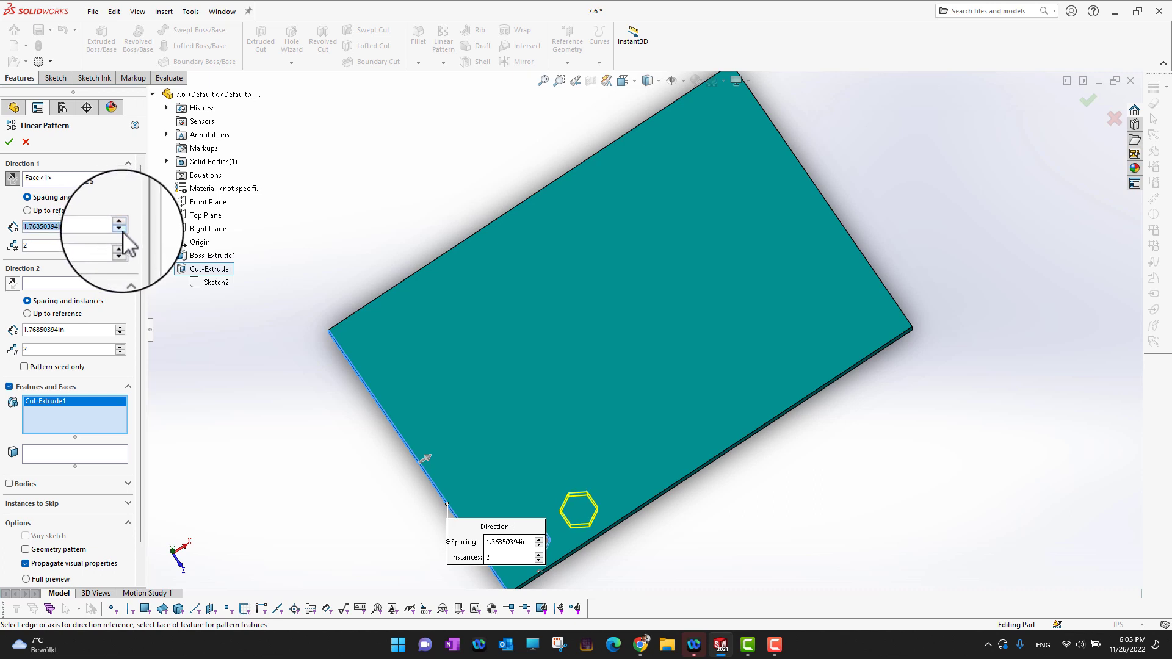
click(120, 229)
click(120, 223)
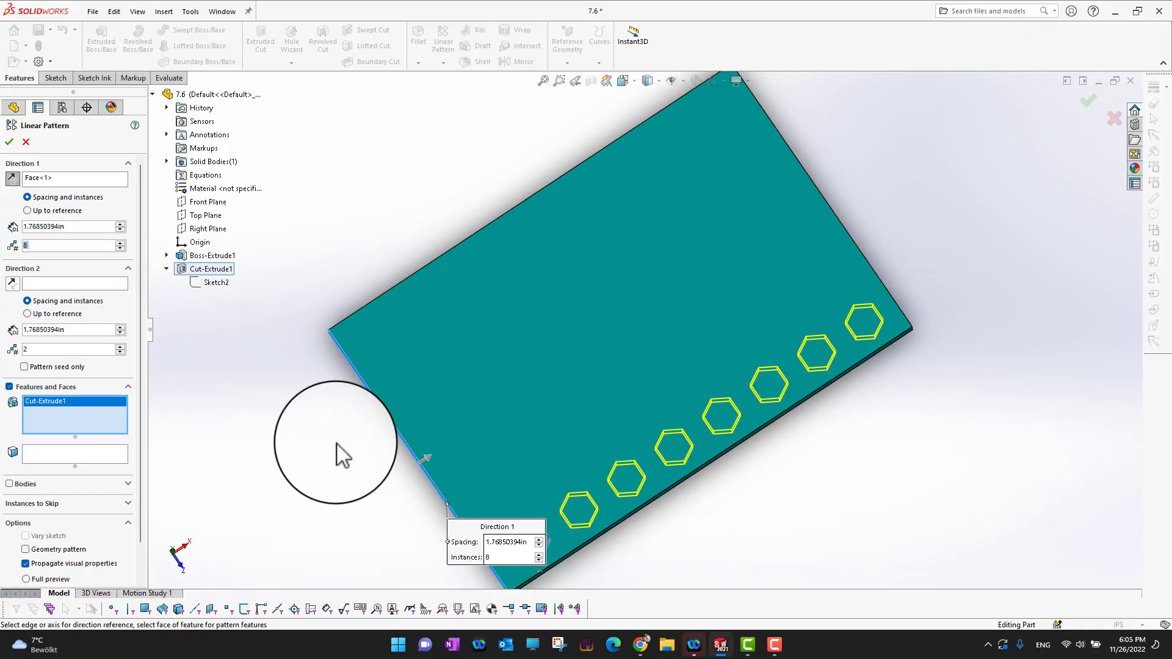
Use the plate's long side face as Direction 2 and reverse it so the second row lies on the plate
click(349, 381)
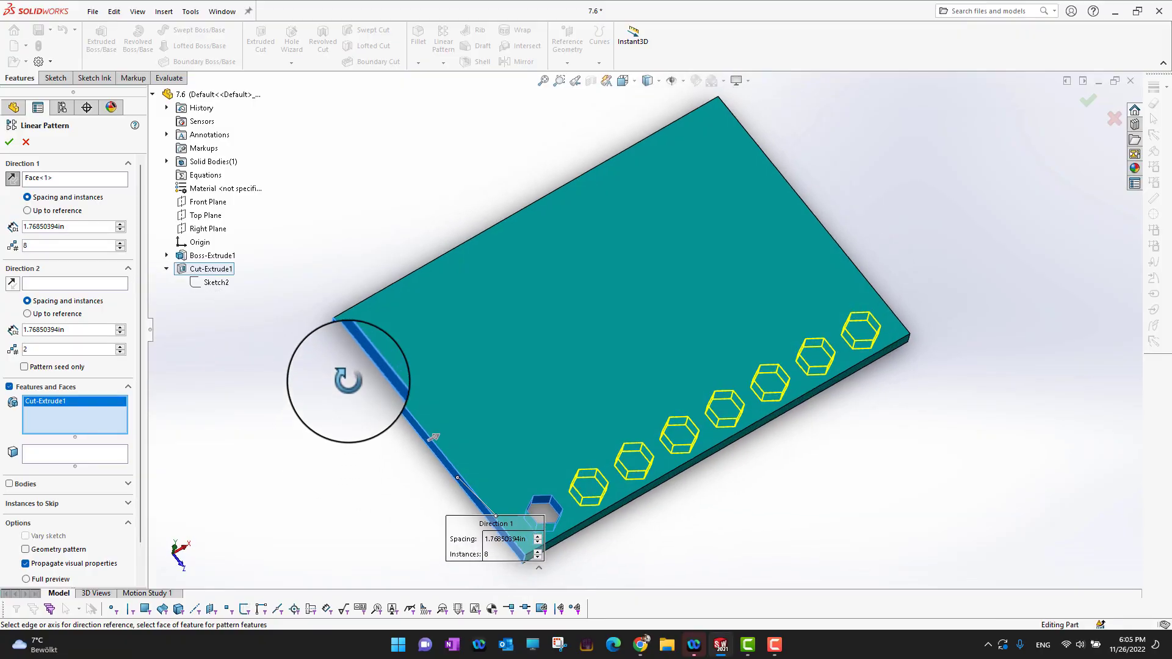
middle_drag(348, 380, 307, 319)
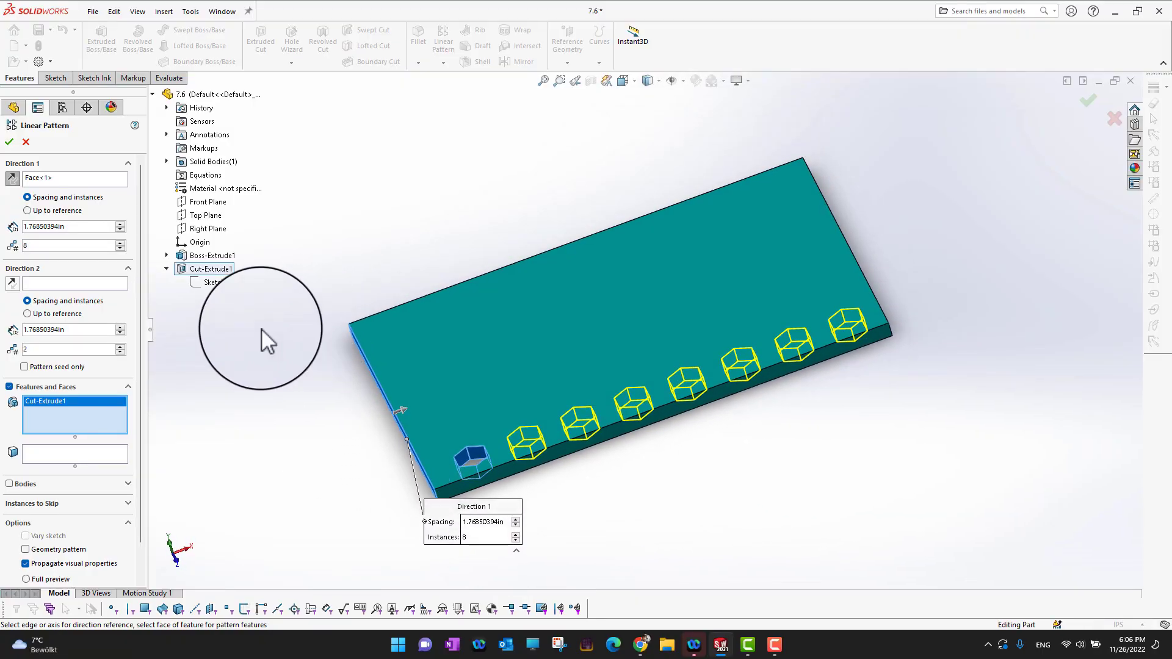
click(29, 283)
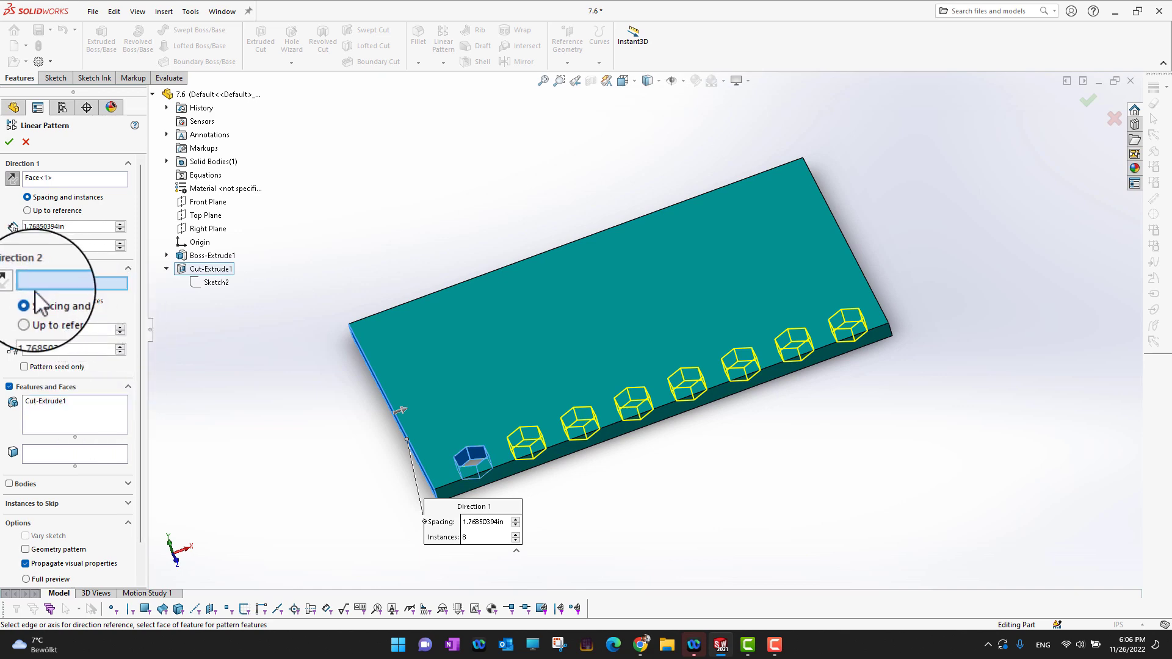
mouse_move(222, 432)
middle_down()
mouse_move(235, 269)
mouse_move(236, 413)
middle_up()
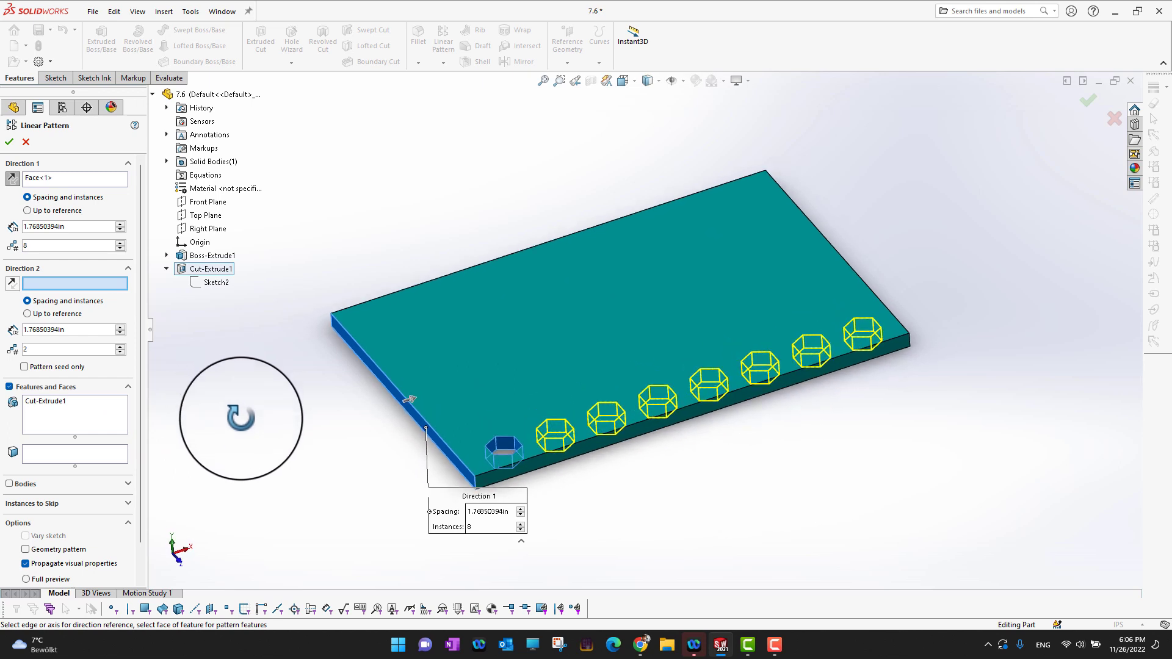
click(536, 461)
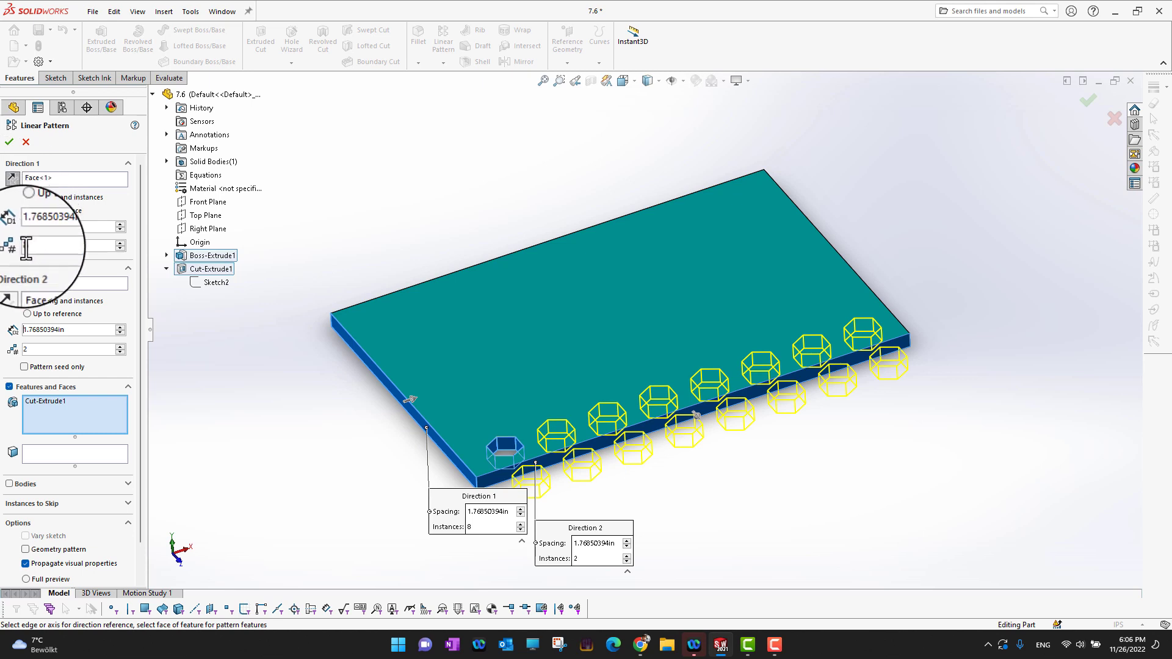
click(12, 282)
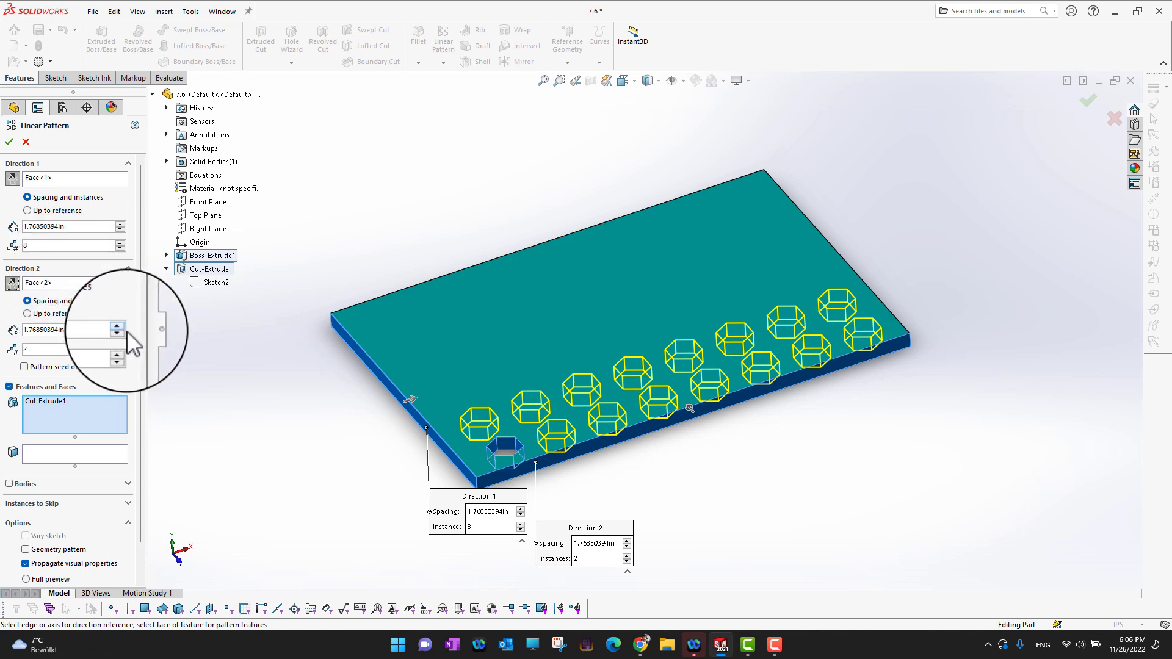
Set the number of Direction 2 instances to 5 so that all rows fit on the plate
click(120, 347)
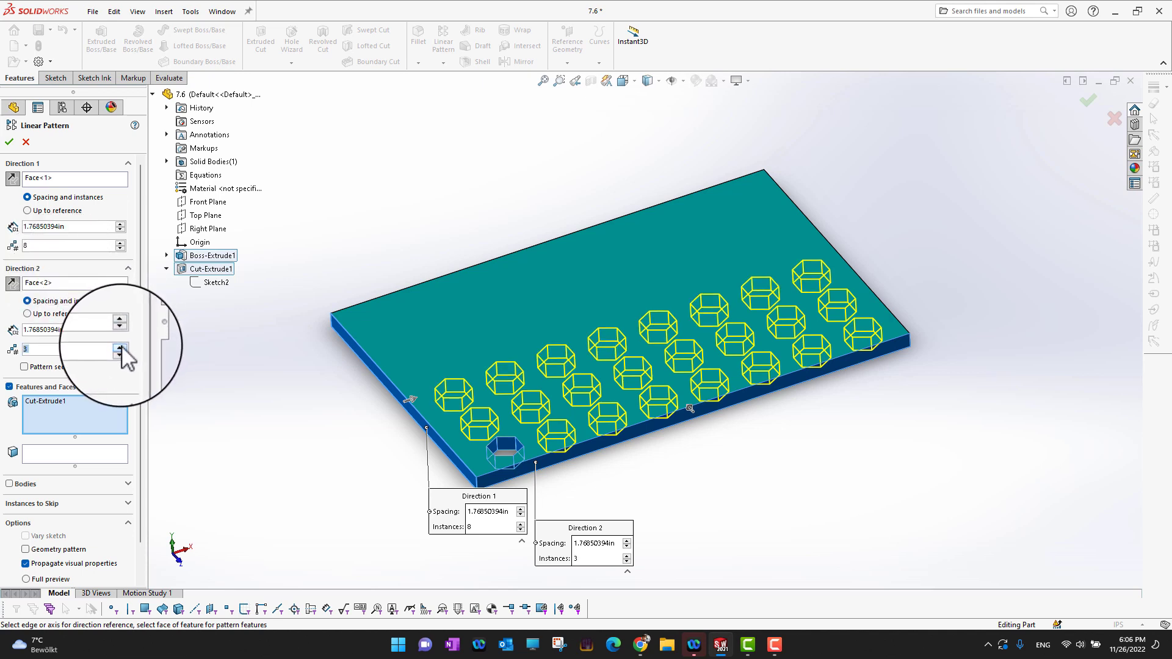
click(121, 347)
click(120, 346)
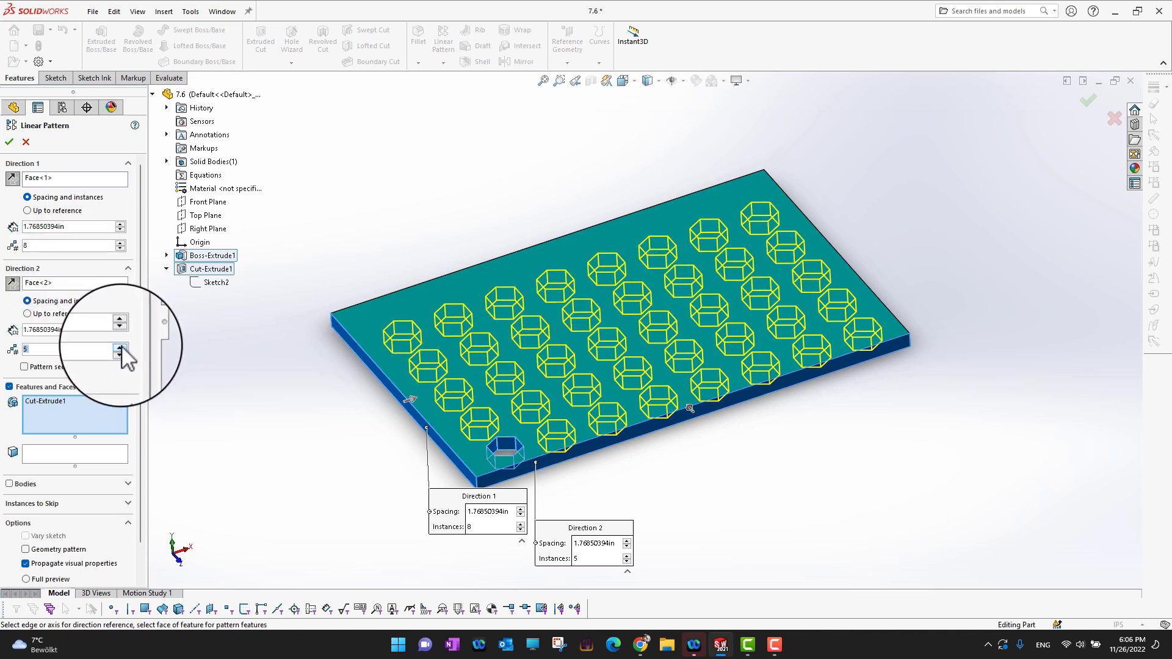
click(121, 347)
middle_drag(340, 240, 340, 342)
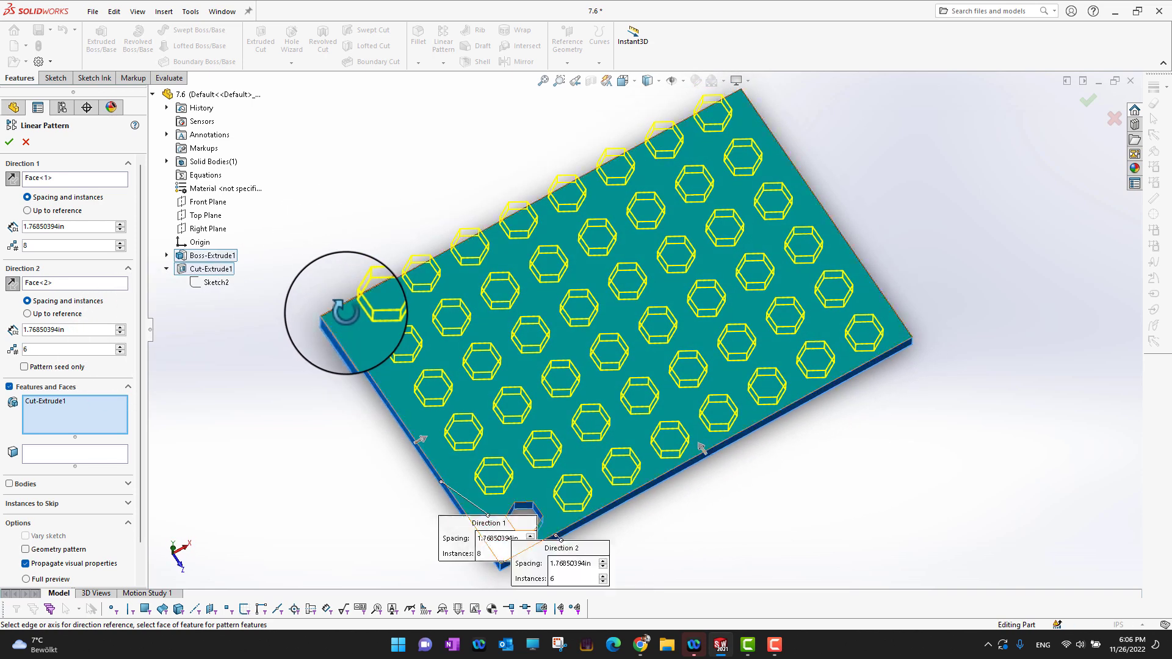
click(120, 347)
click(120, 347)
click(120, 346)
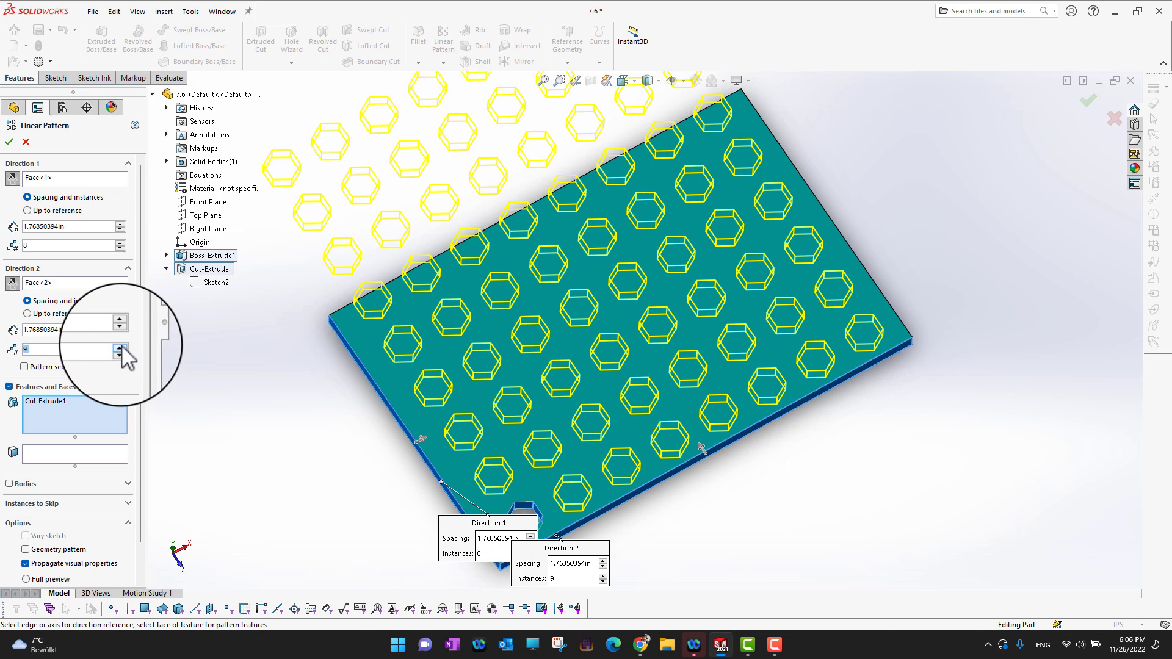
click(120, 352)
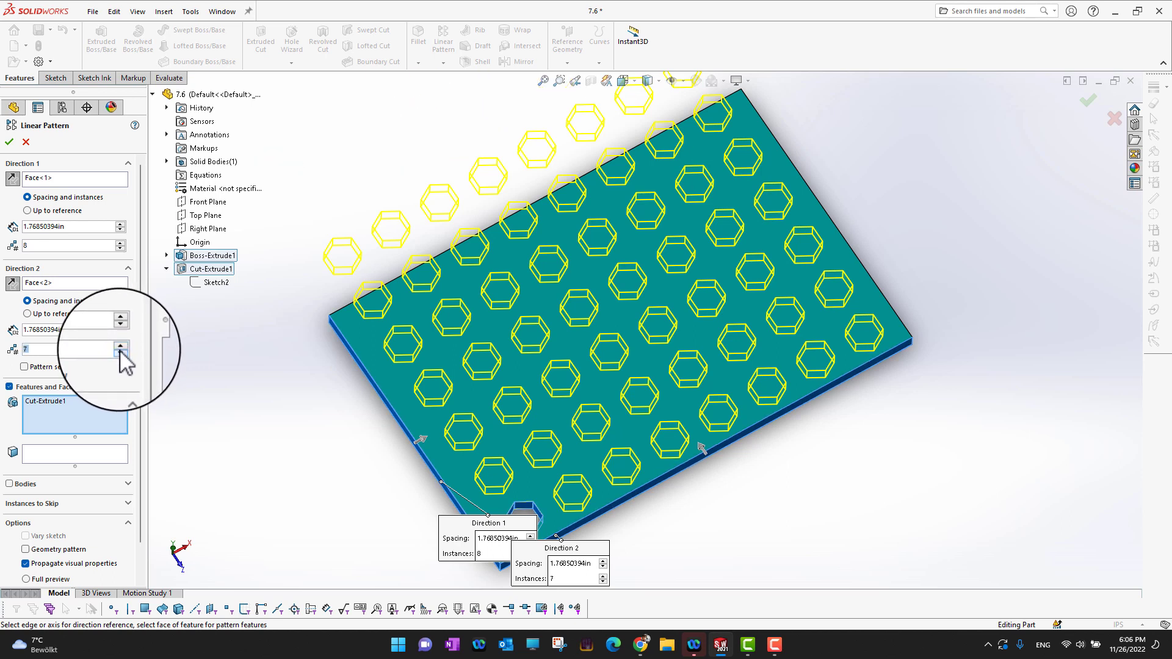
click(119, 352)
click(119, 352)
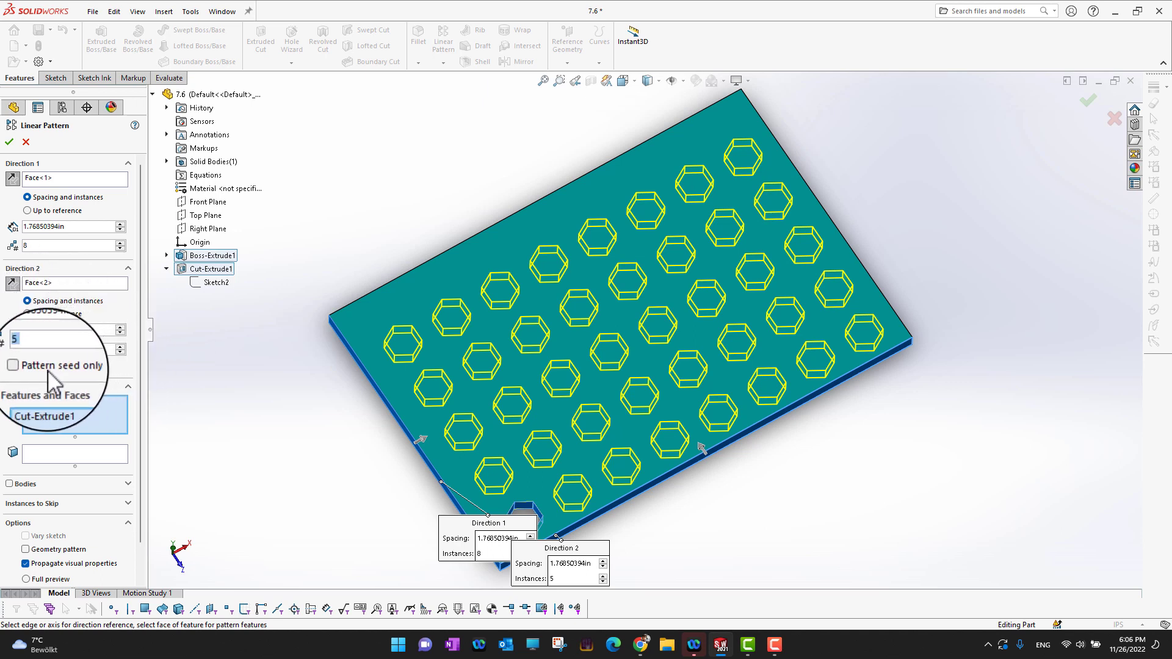
Preview the Pattern seed only option, turn it back off, and accept the linear pattern
click(24, 366)
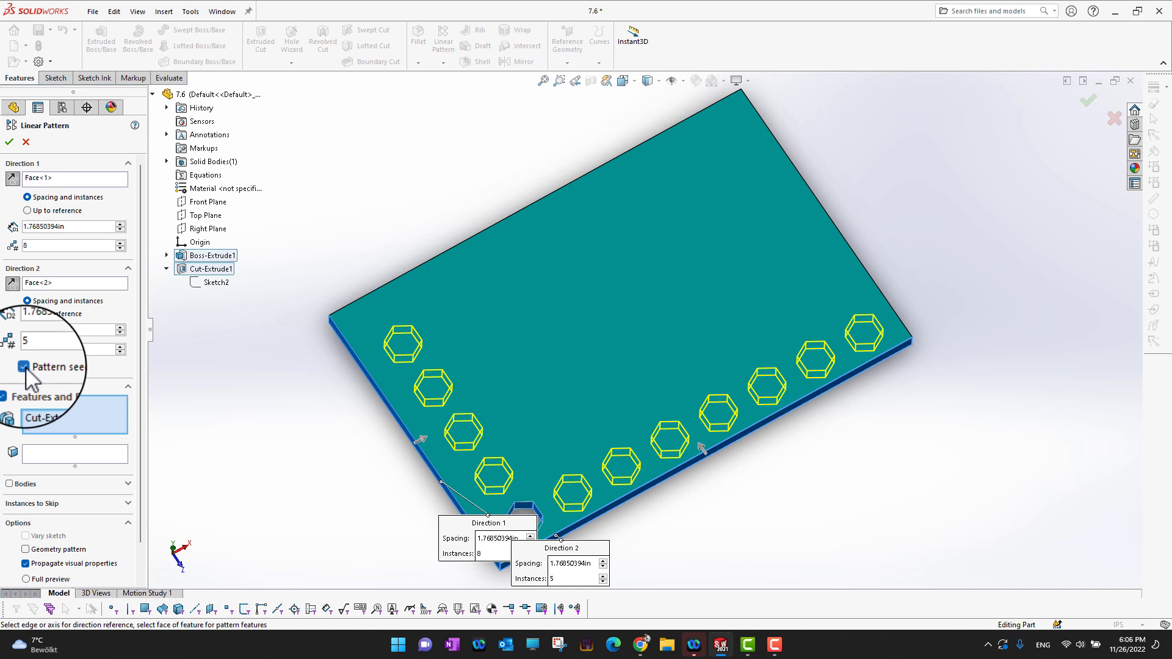
click(24, 367)
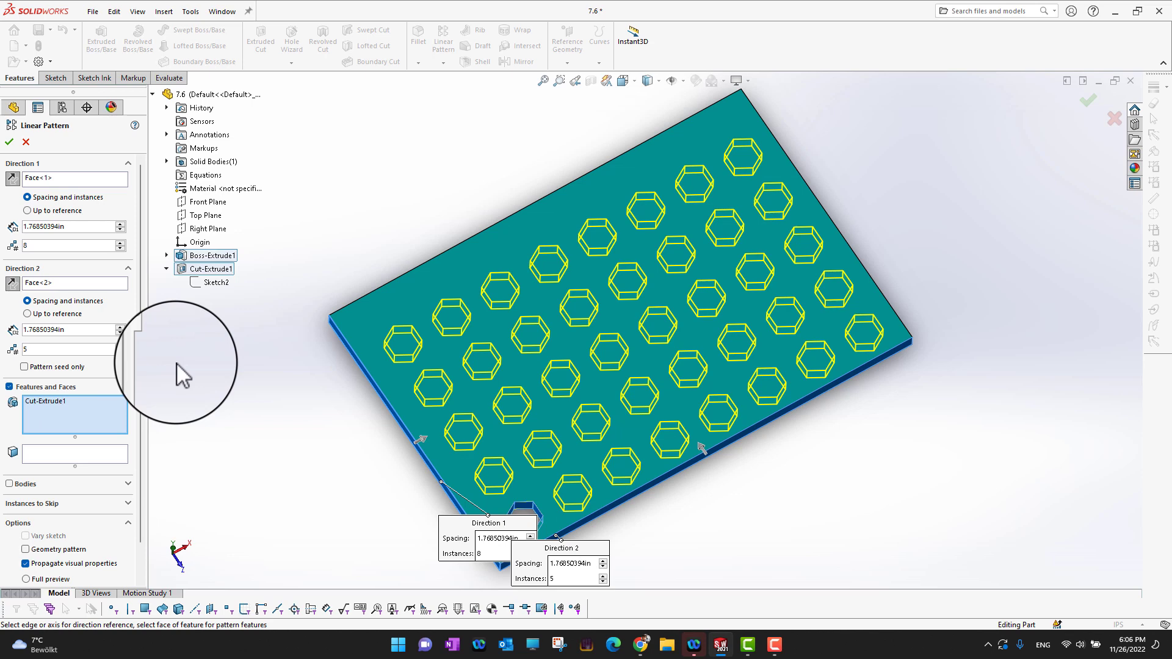
click(12, 144)
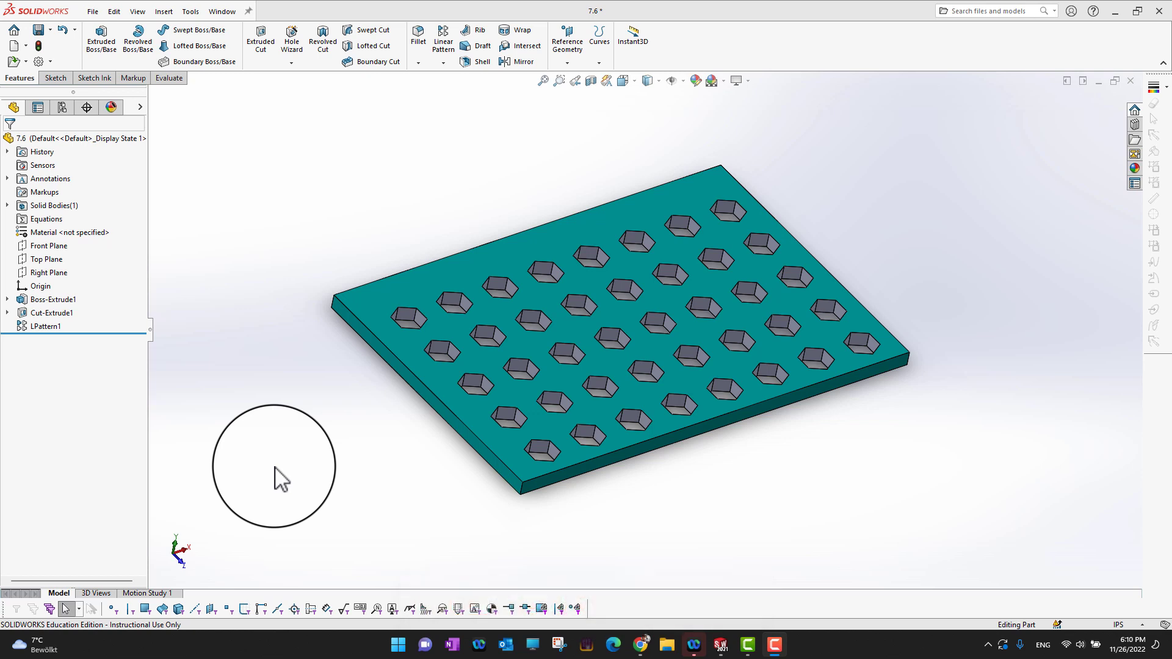
Start a linear pattern that copies bodies instead of features and faces, and select the perforated plate as the body
click(443, 62)
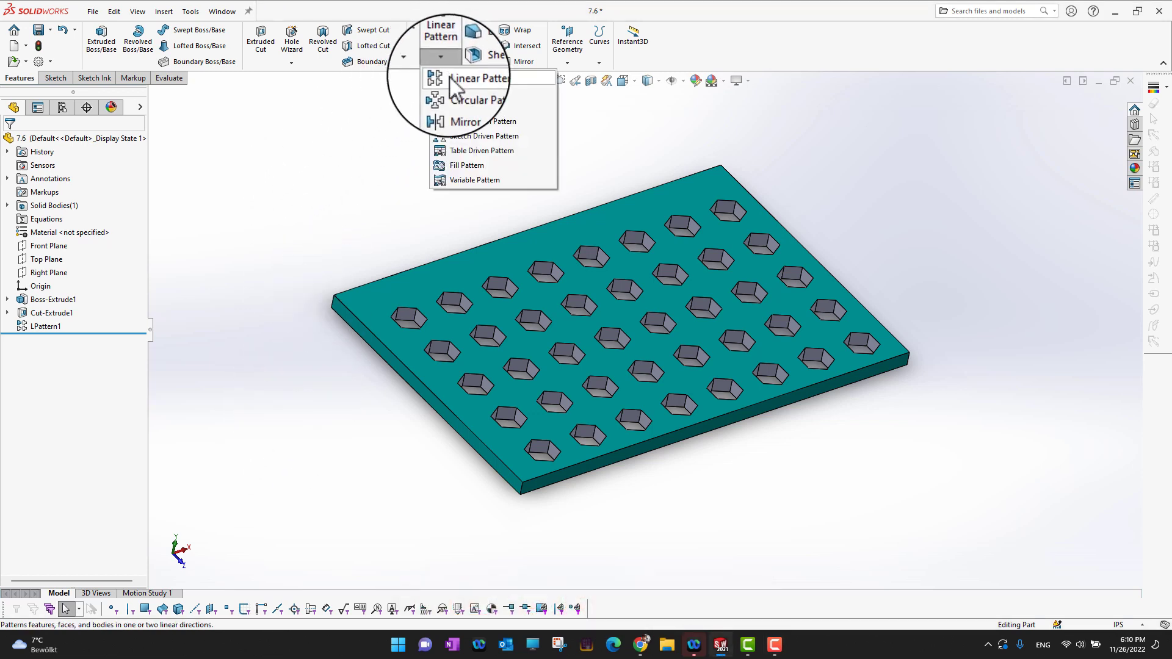
click(455, 81)
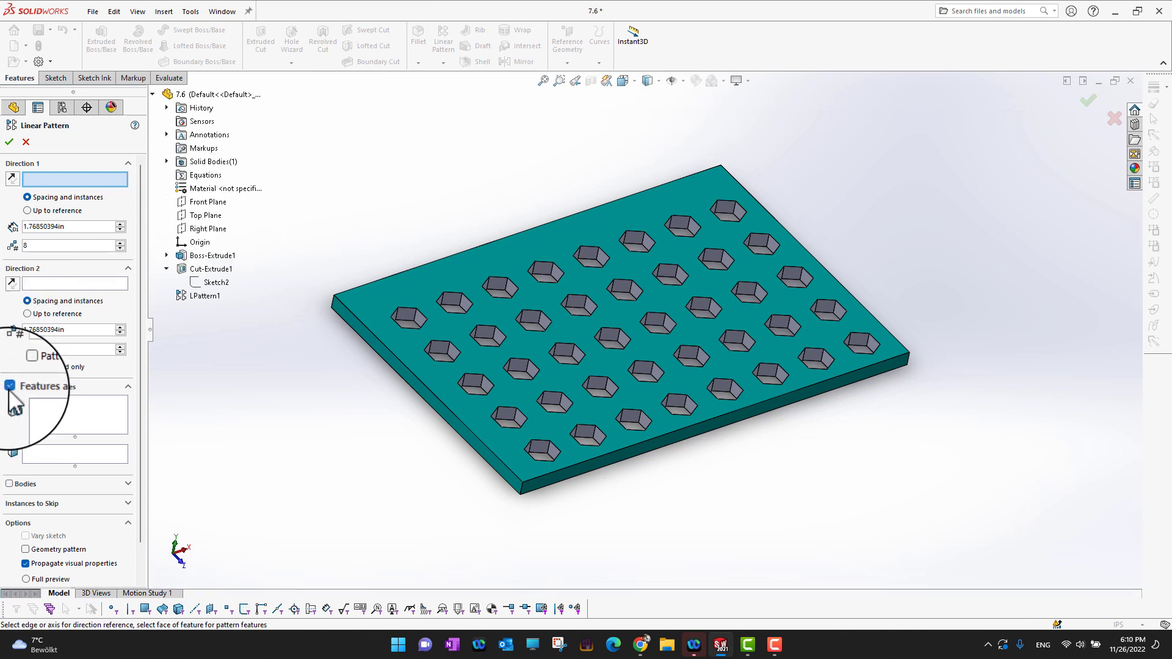
click(9, 386)
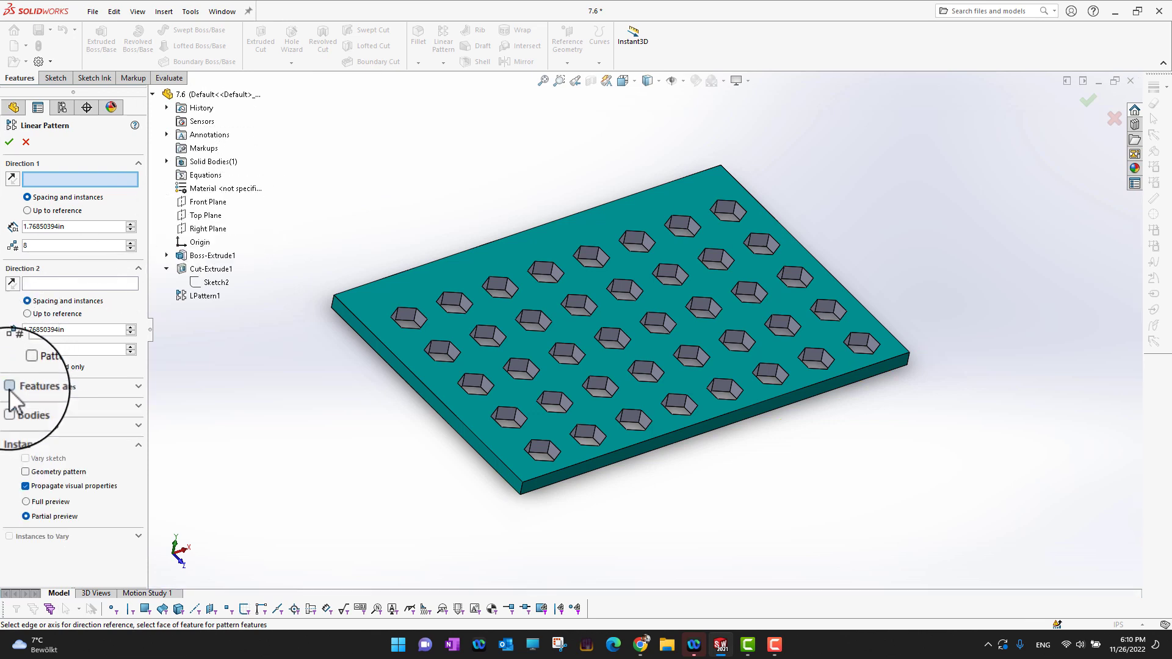
click(9, 406)
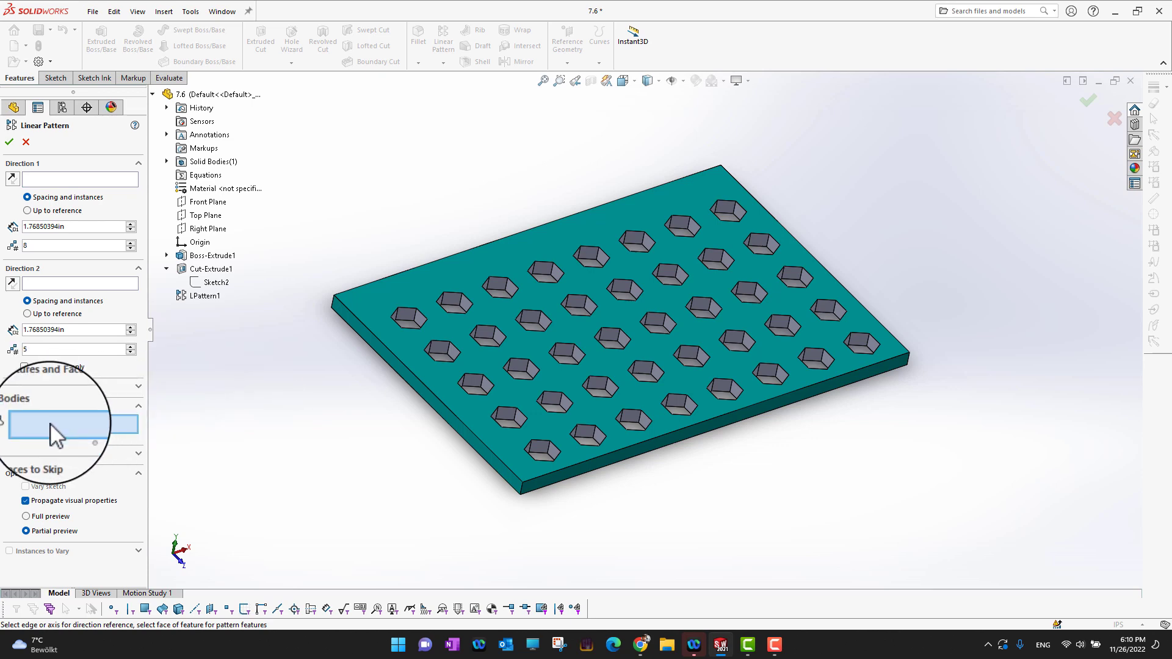
click(406, 286)
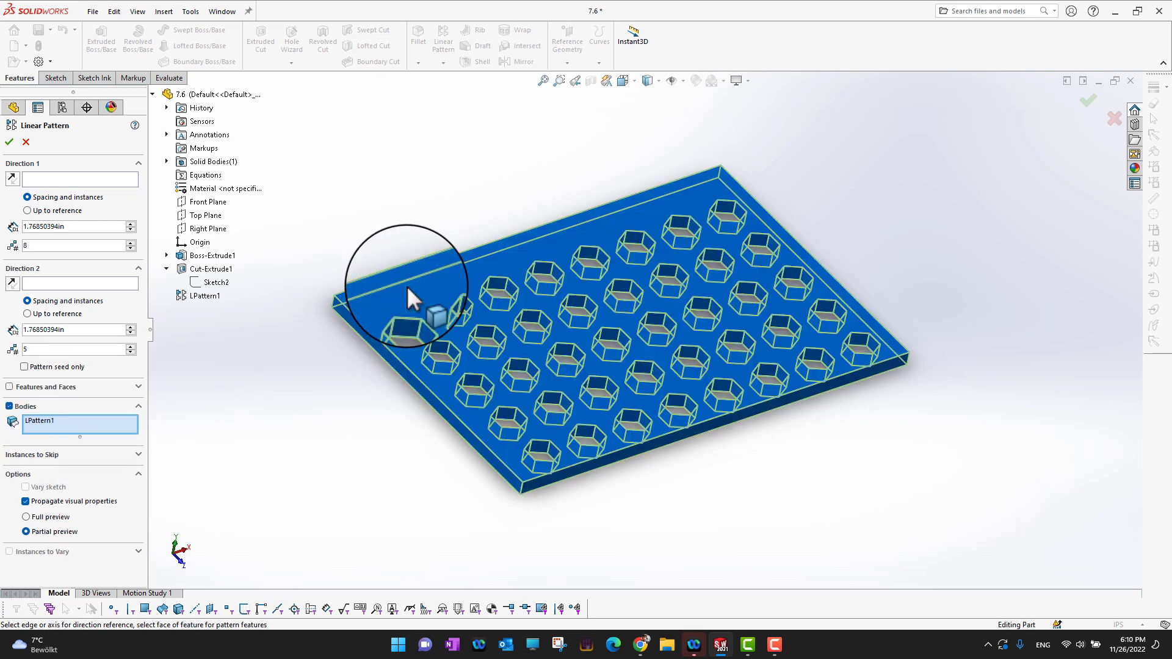
Use the plate's short side face as Direction 1 and reverse it so the copies extend past the opposite short side
click(28, 180)
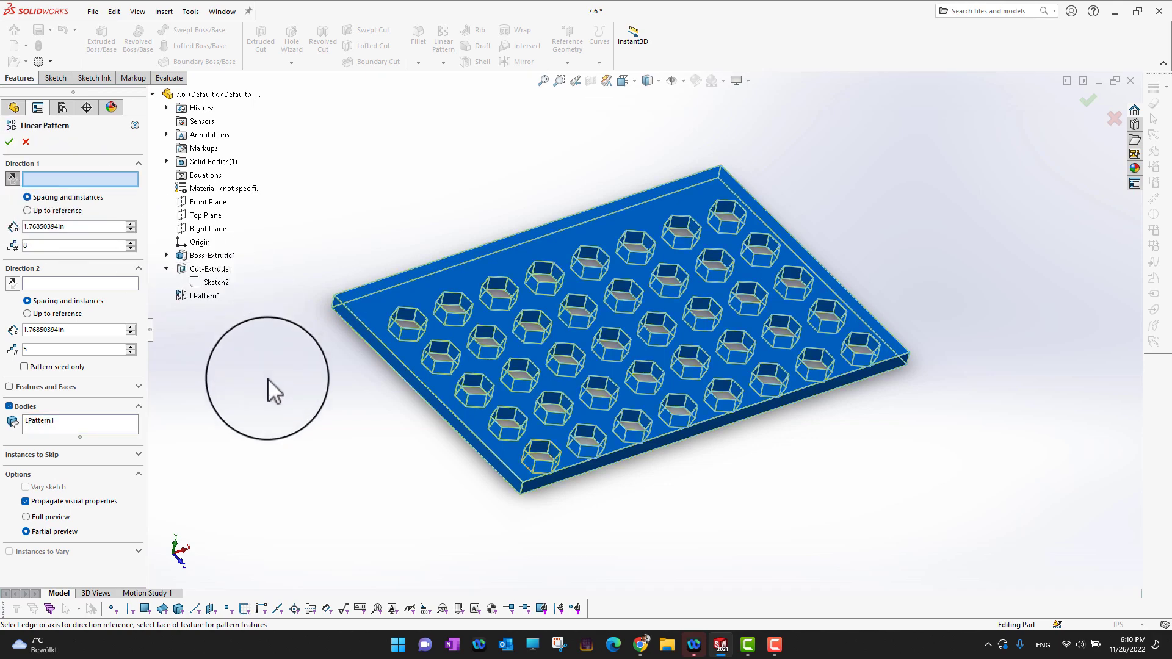
mouse_move(267, 388)
middle_down()
mouse_move(274, 406)
mouse_move(297, 358)
mouse_move(269, 385)
middle_up()
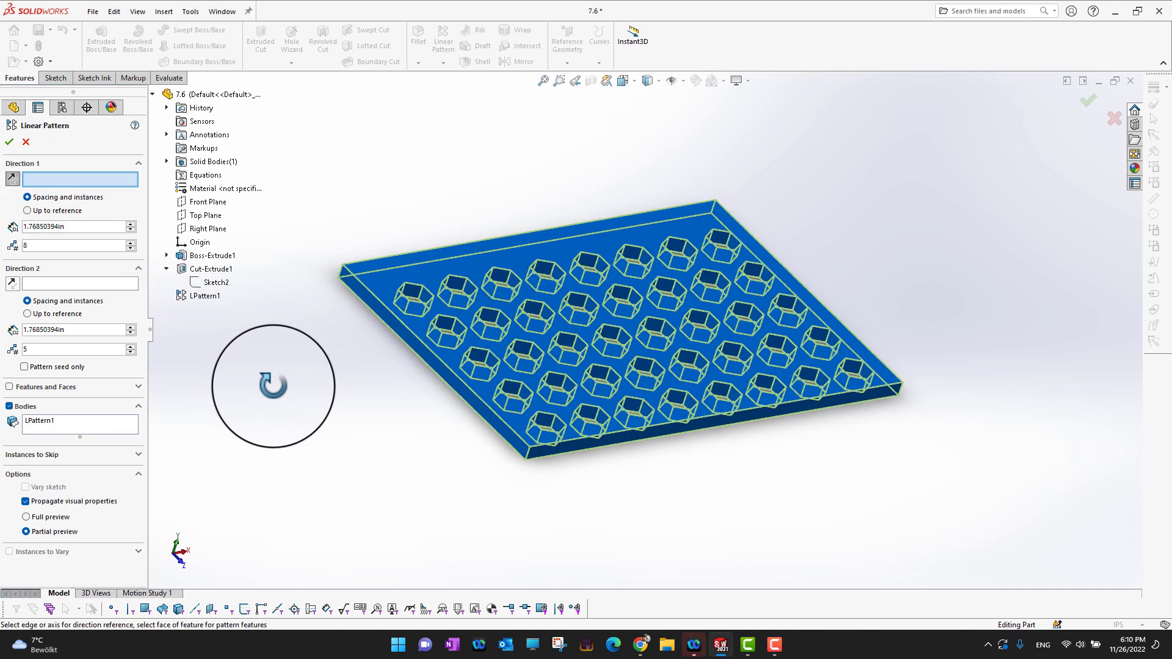
click(415, 345)
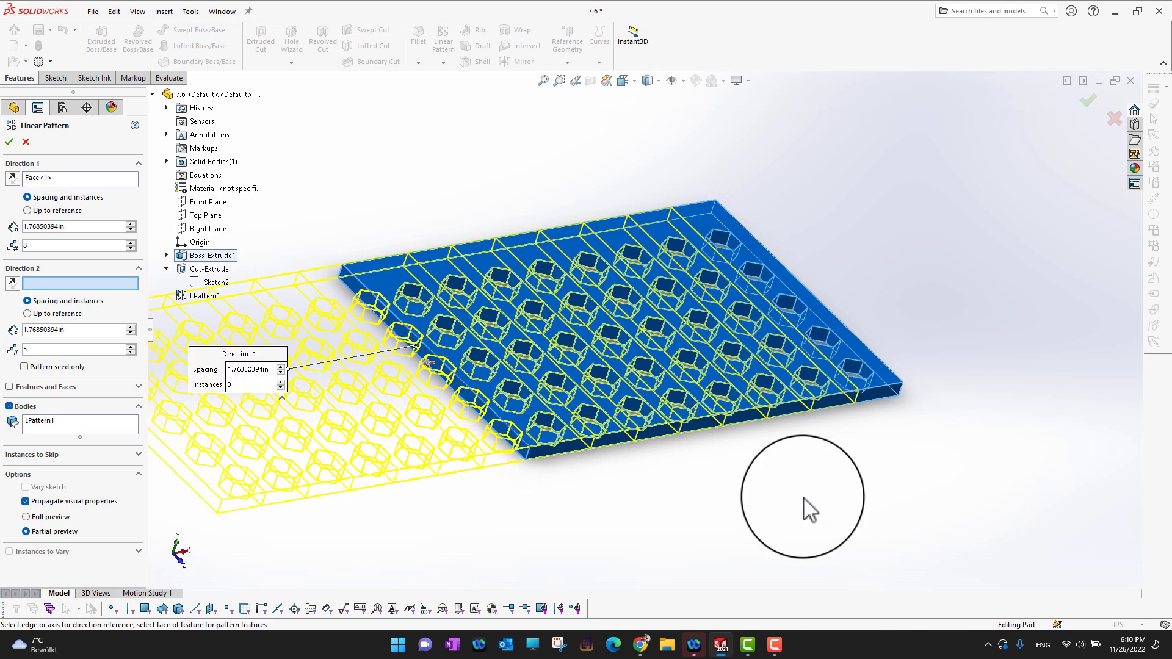
key(z)
middle_drag(717, 498, 478, 382)
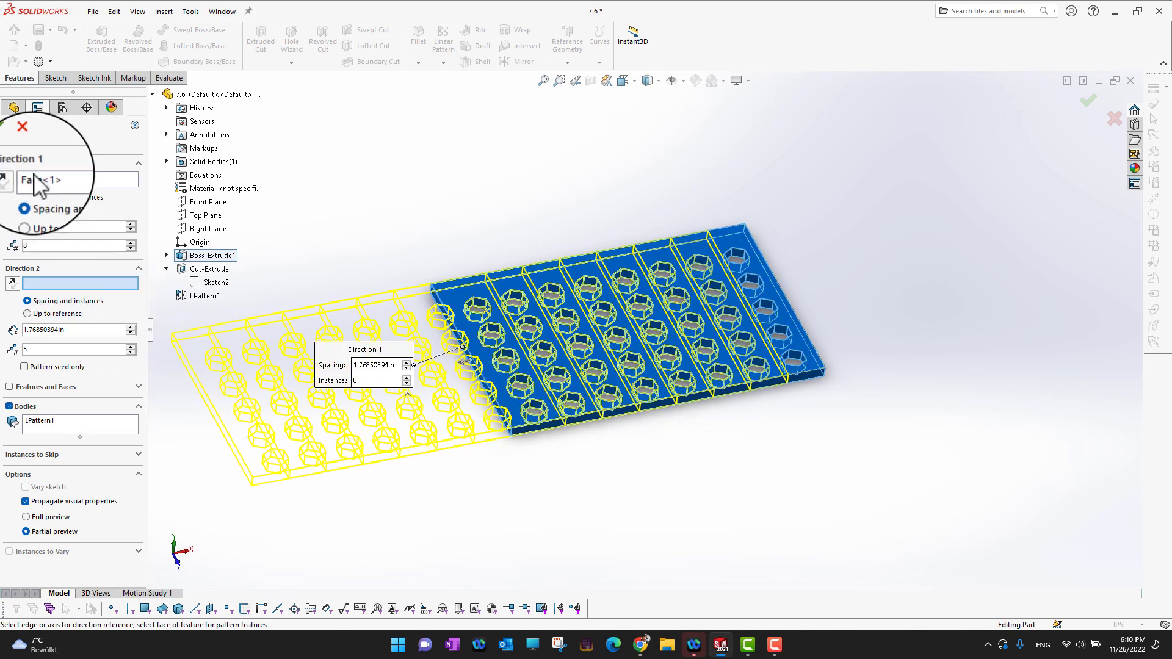
click(12, 180)
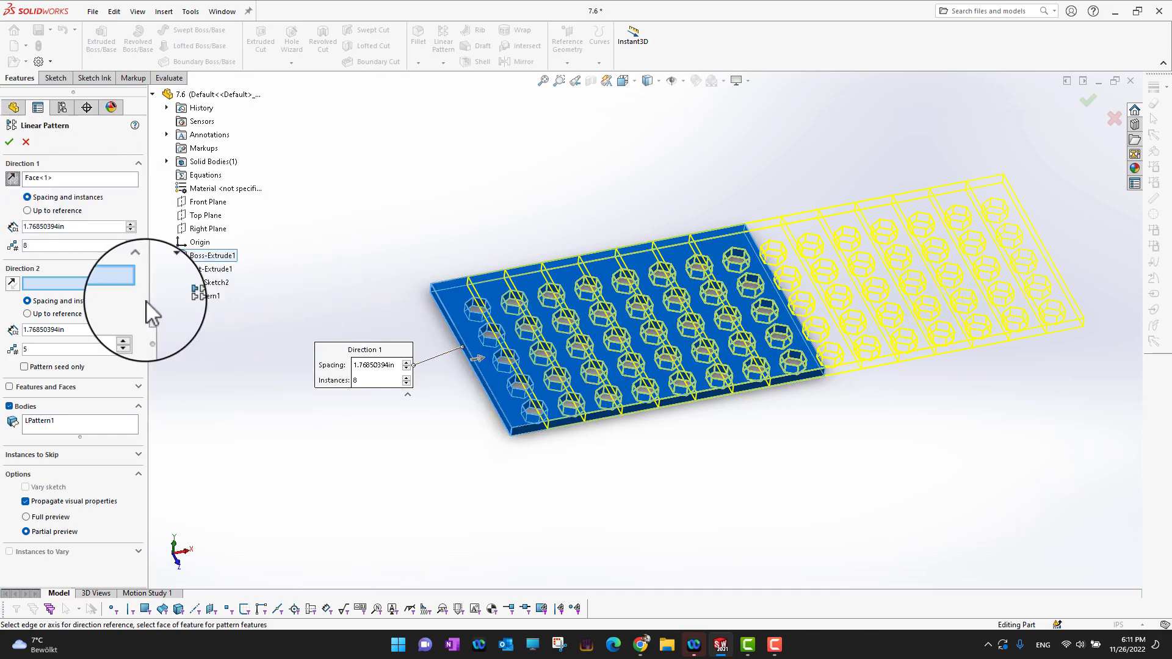
Increase the Direction 1 spacing of the body pattern to 7.06850394 in
click(131, 223)
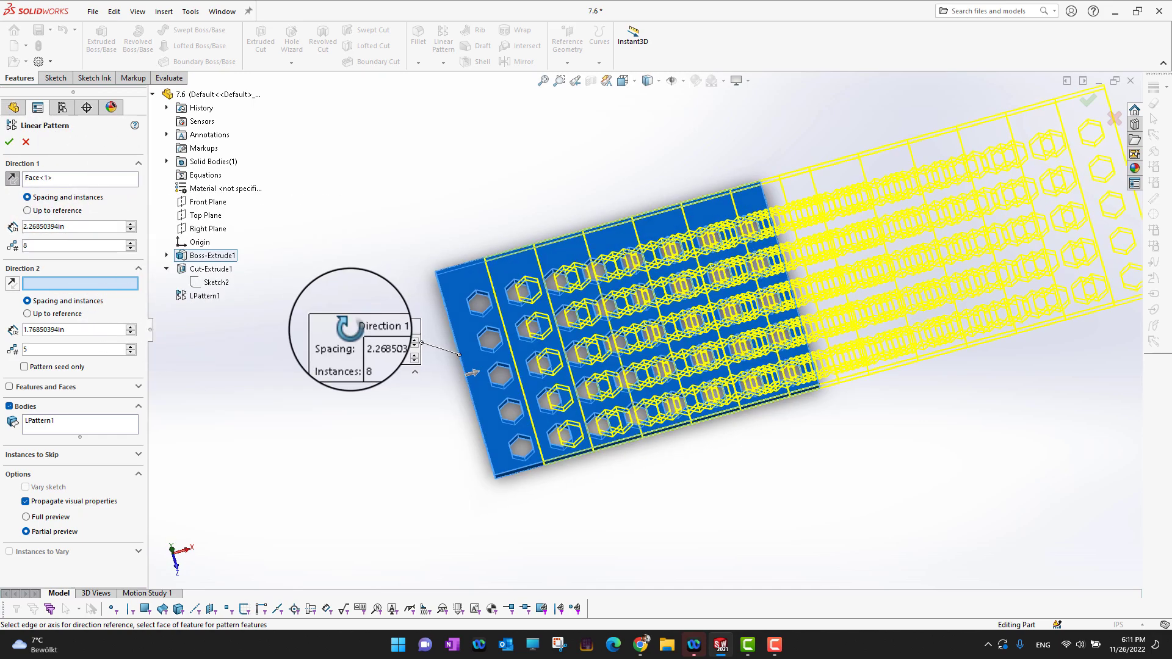
click(130, 224)
click(130, 223)
click(131, 223)
click(131, 223)
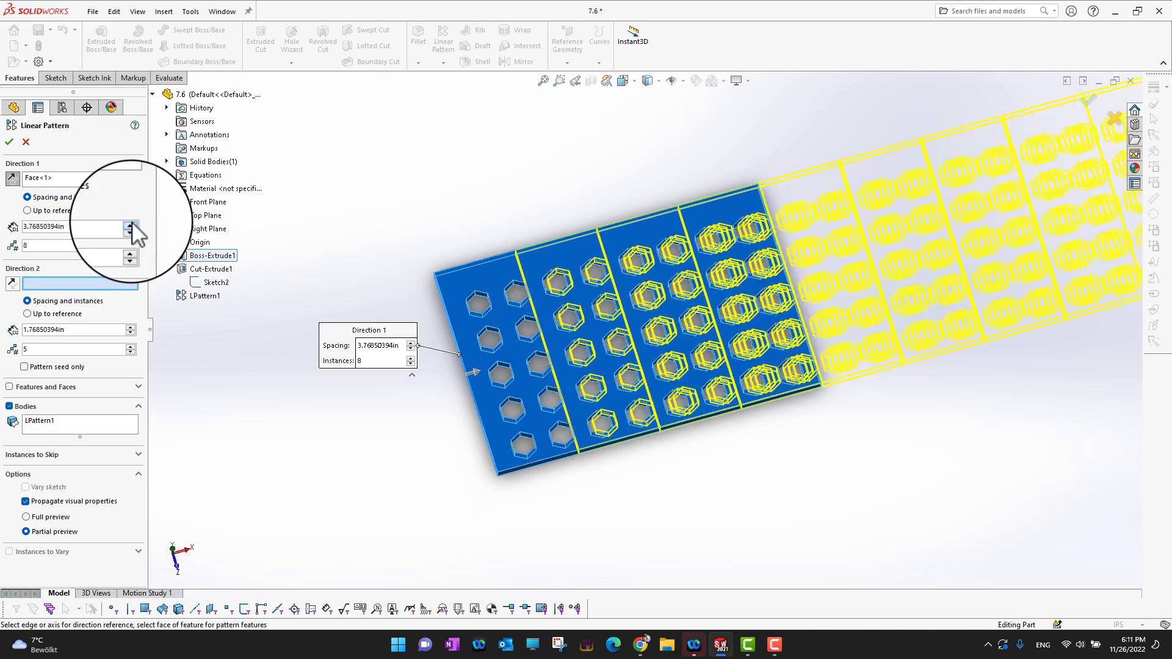
click(131, 223)
click(131, 223)
click(131, 223)
click(131, 224)
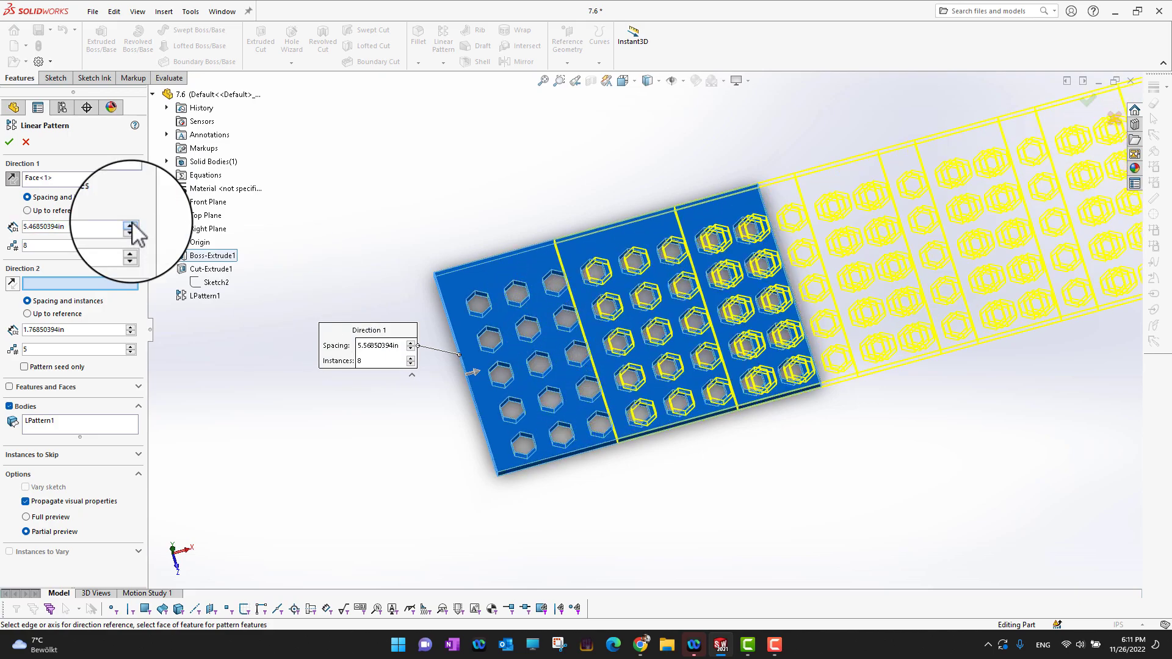
click(130, 223)
click(130, 224)
click(130, 224)
click(130, 223)
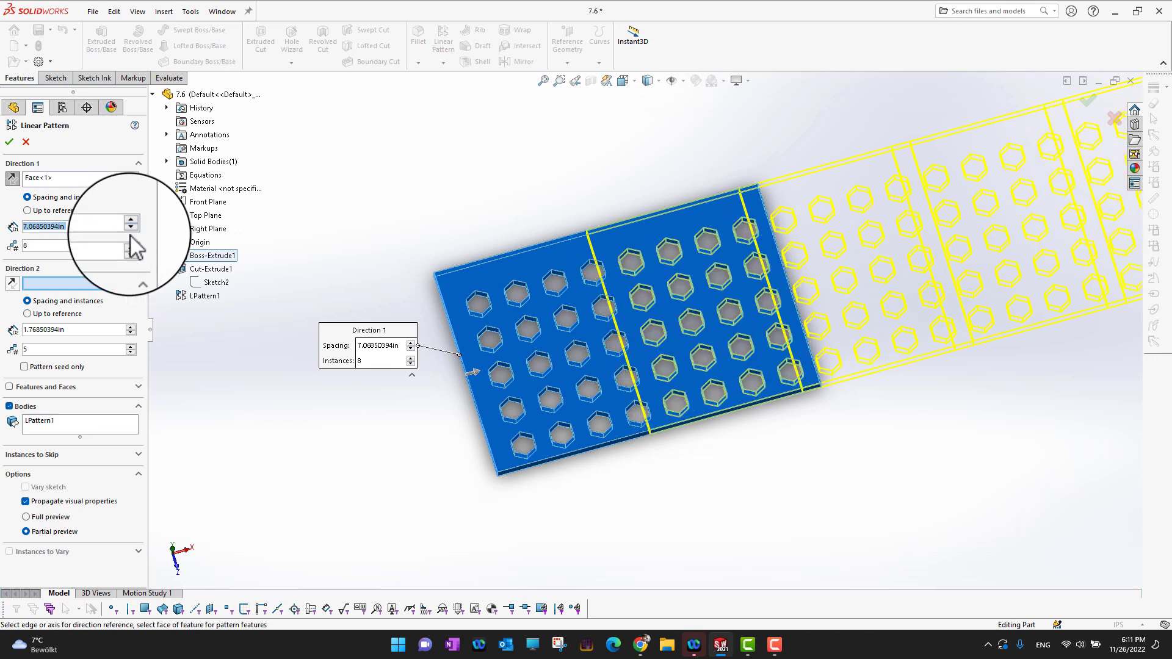
Reduce Direction 1 to 2 instances and increase its spacing to 16.76850394 in so the copied plate clears the original
click(130, 247)
click(131, 248)
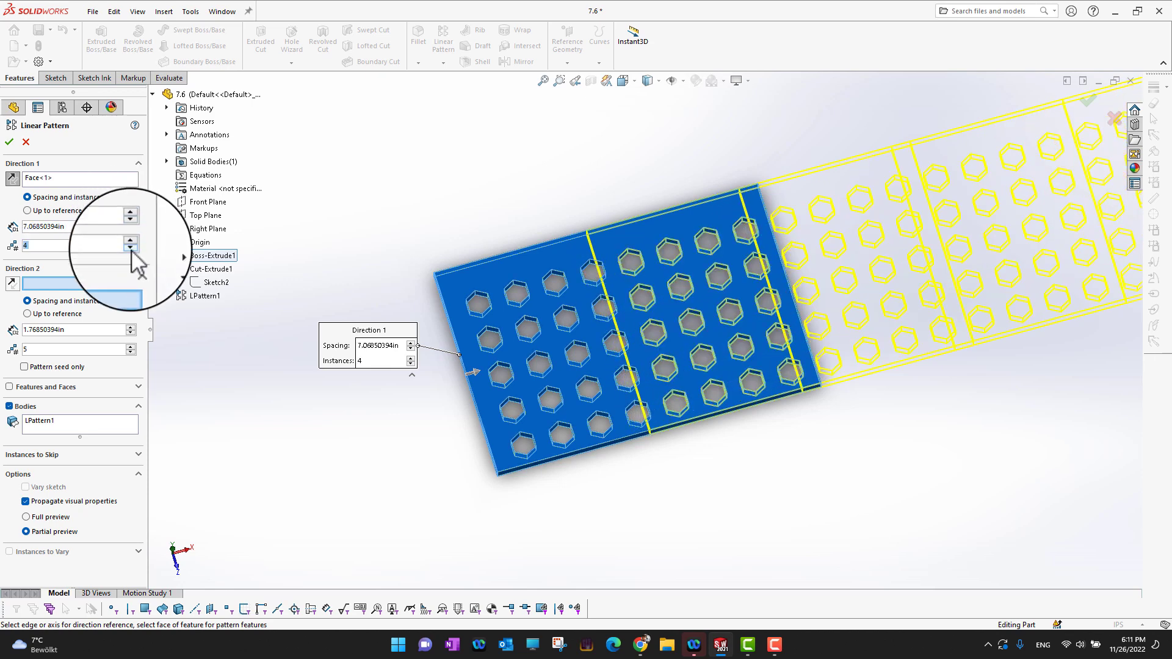
click(130, 248)
click(131, 247)
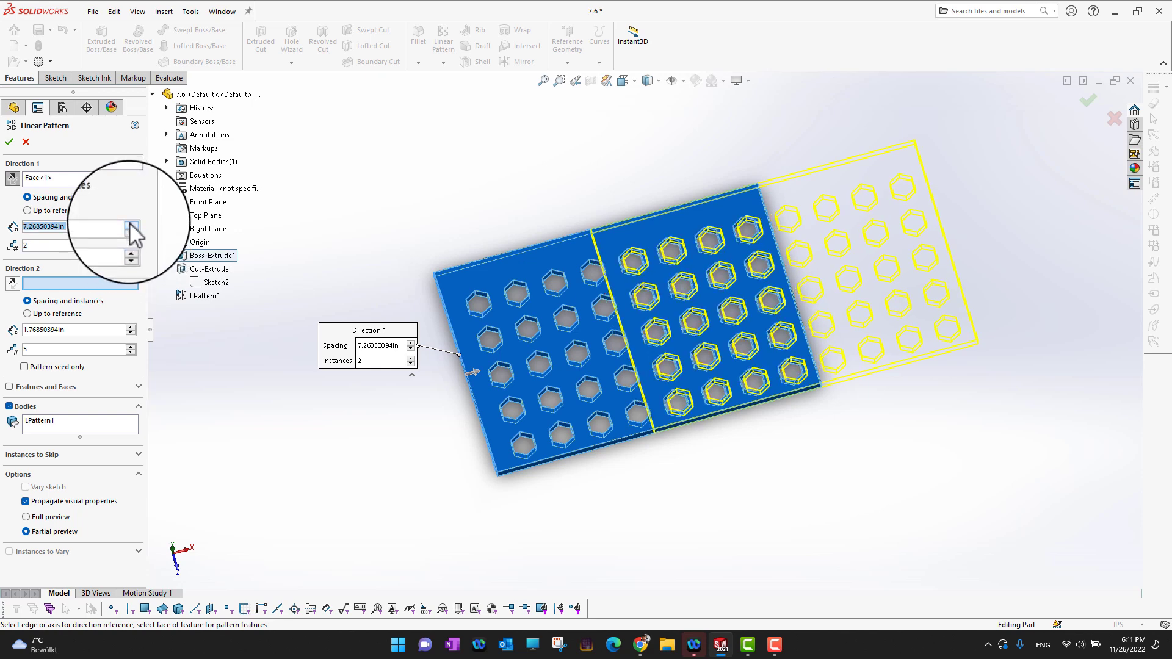
drag(130, 224, 130, 224)
mouse_move(793, 463)
middle_down()
mouse_move(746, 378)
mouse_move(784, 465)
middle_up()
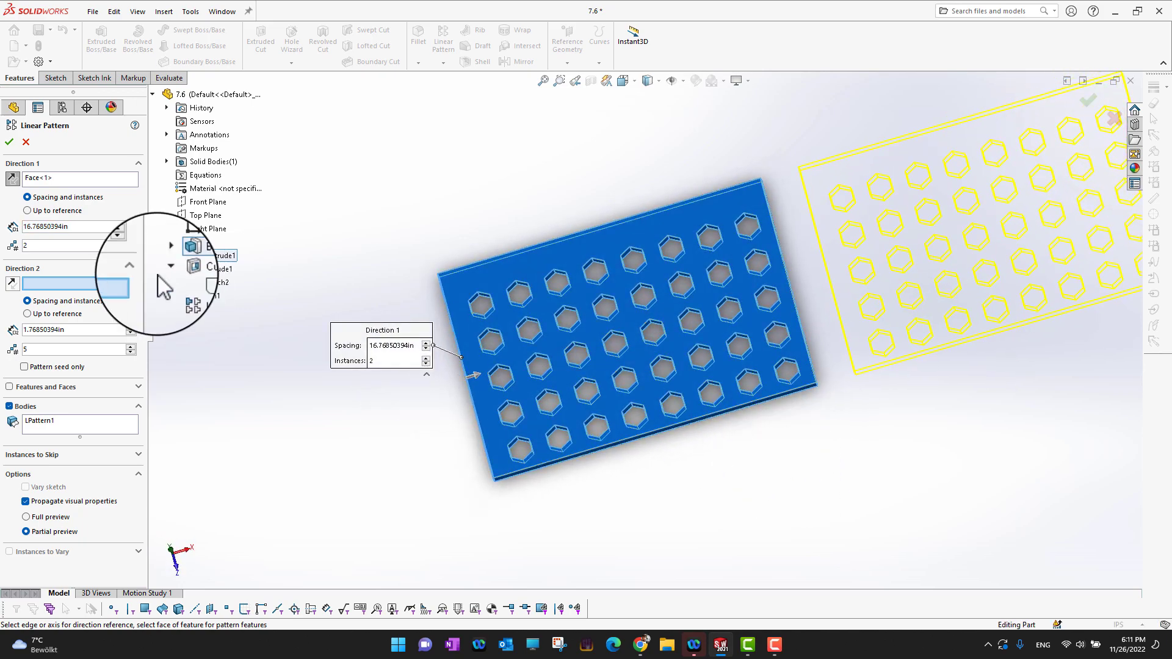
Raise the number of Direction 1 instances to 5 and accept the body pattern, showing the whole row of plates
click(132, 244)
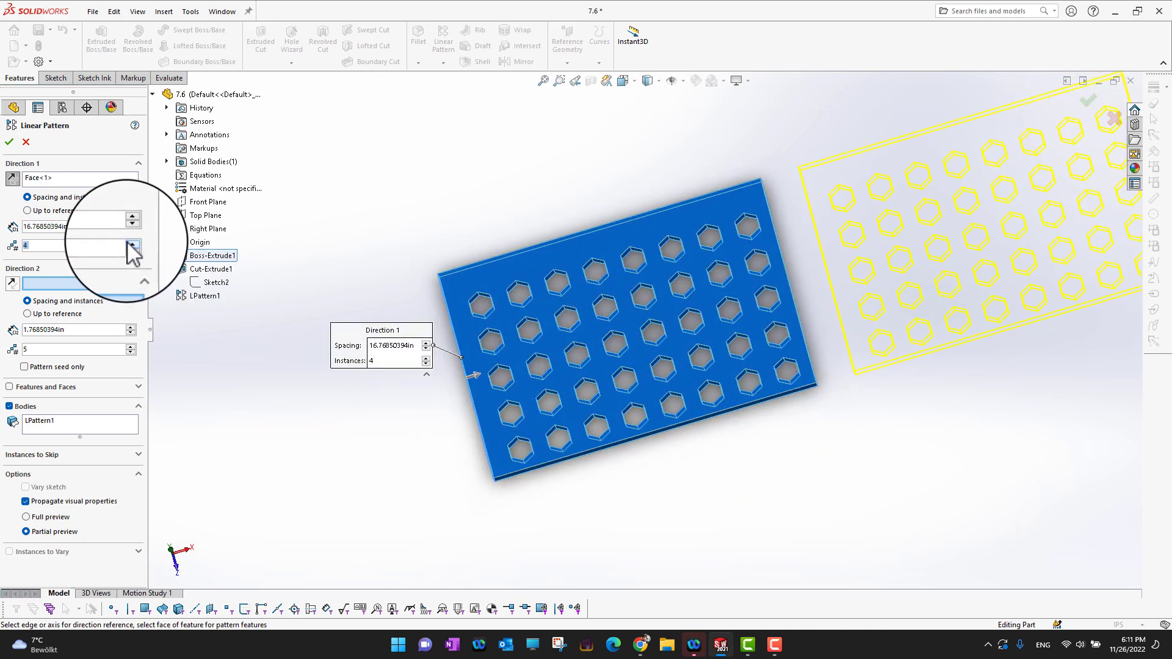
click(10, 144)
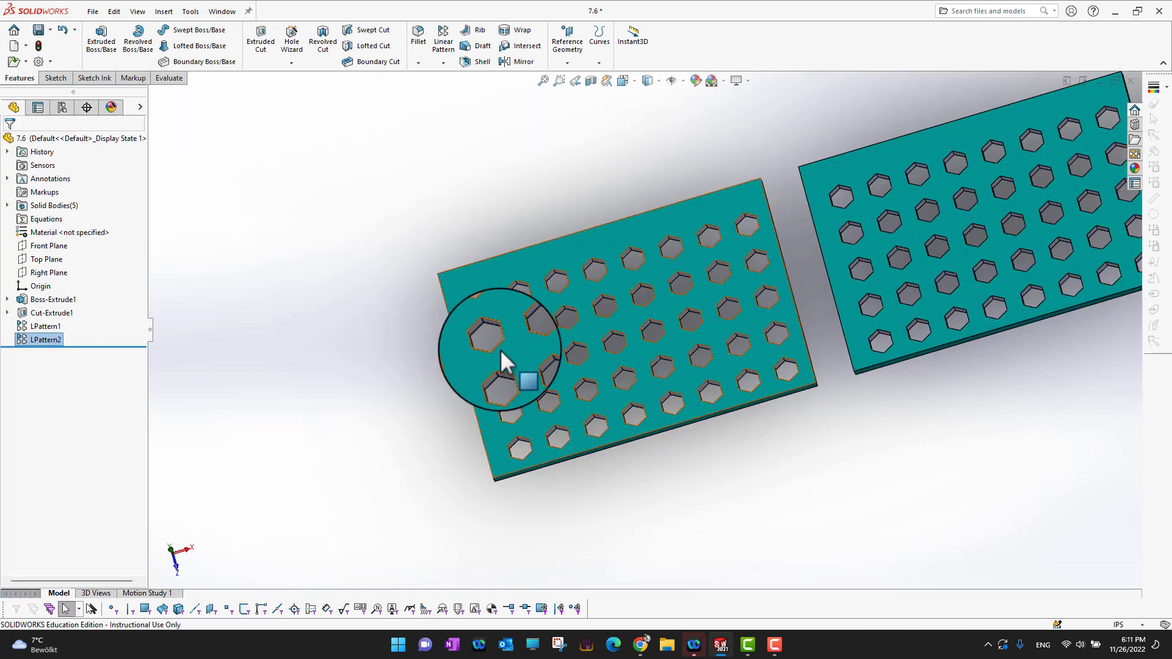
scroll(501, 351, up, 5)
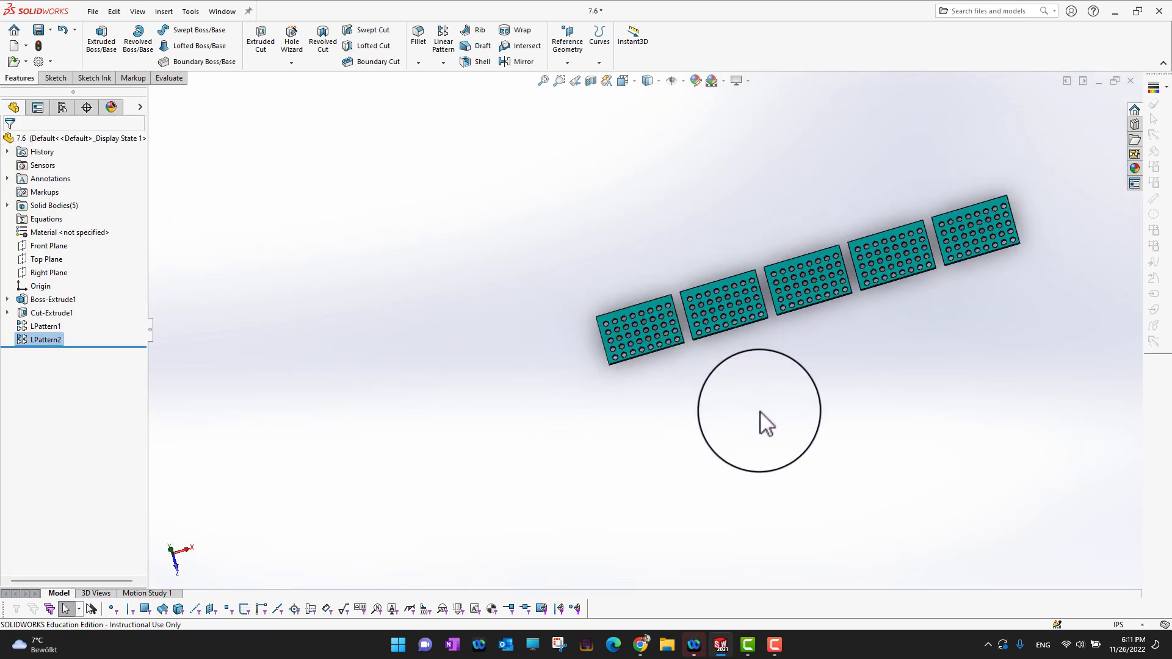
key(f)
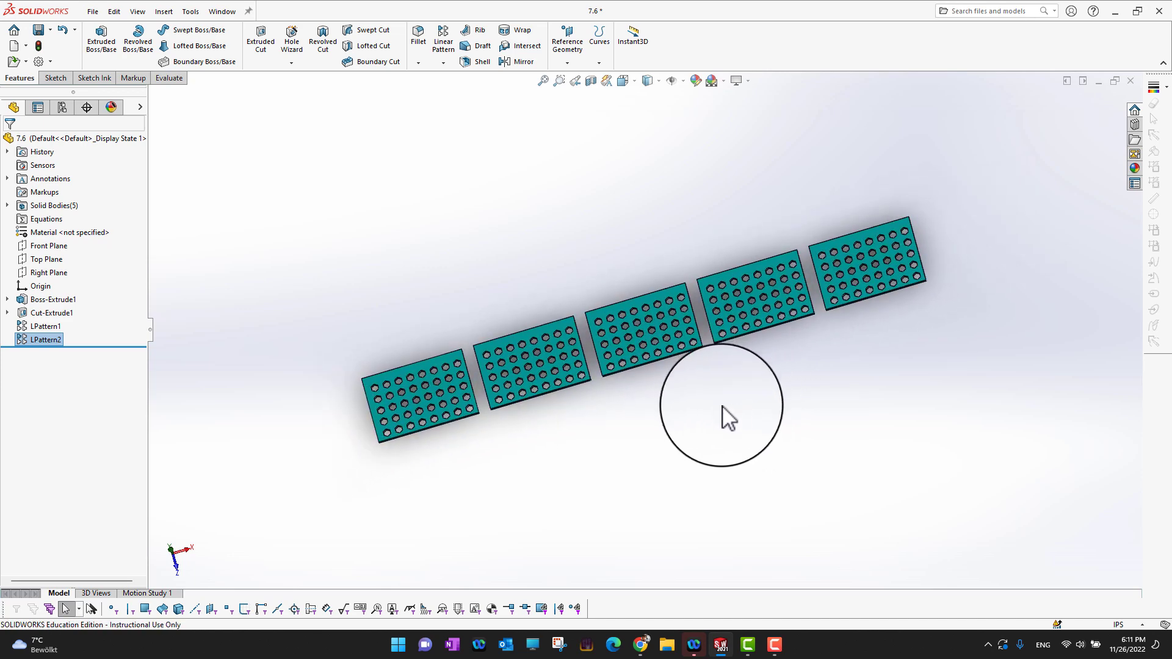
scroll(727, 414, down, 5)
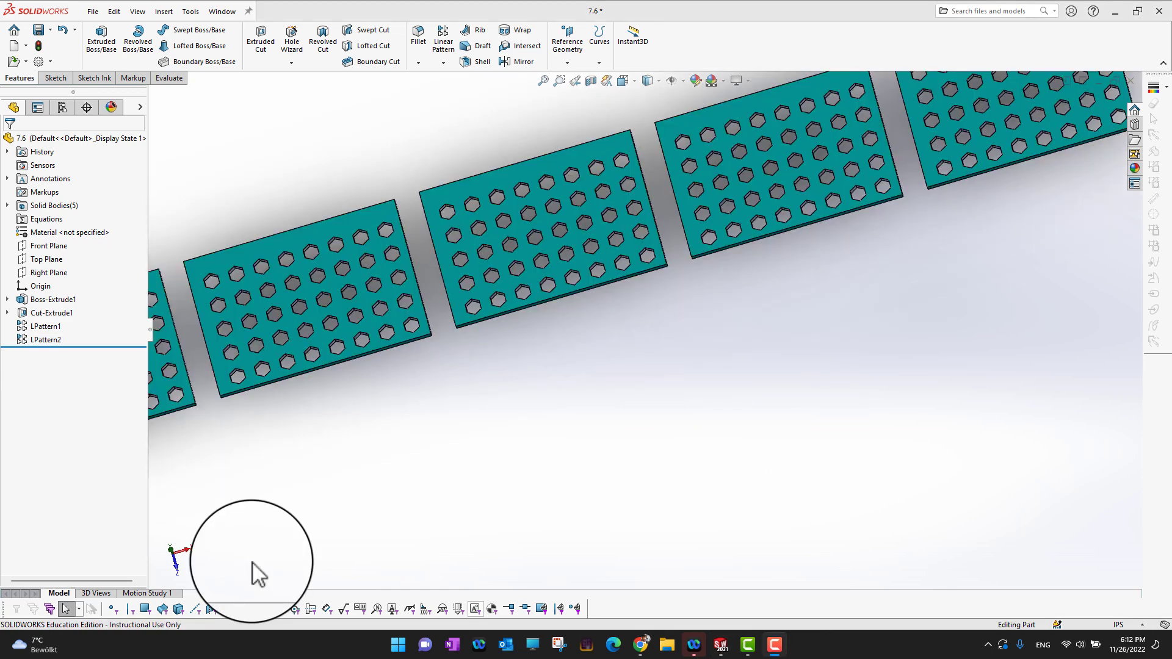